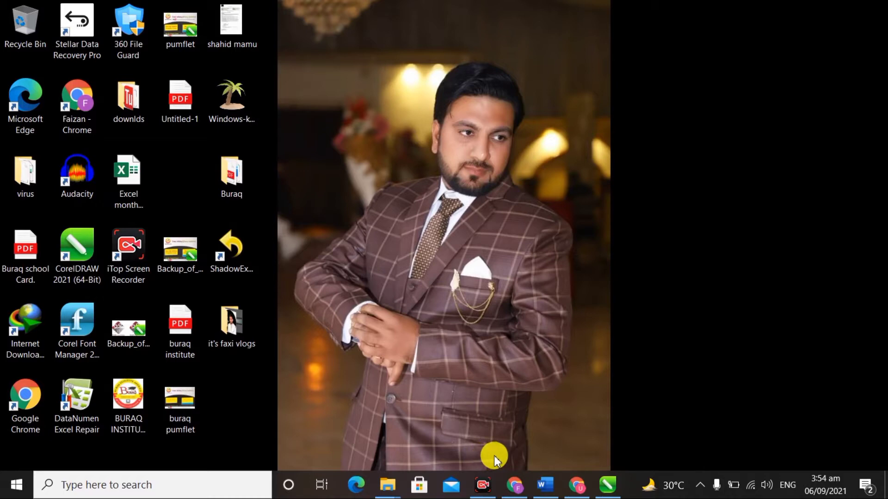
Step: Open a new Chrome window and load the YouTube home page from its shortcut tile
click(513, 487)
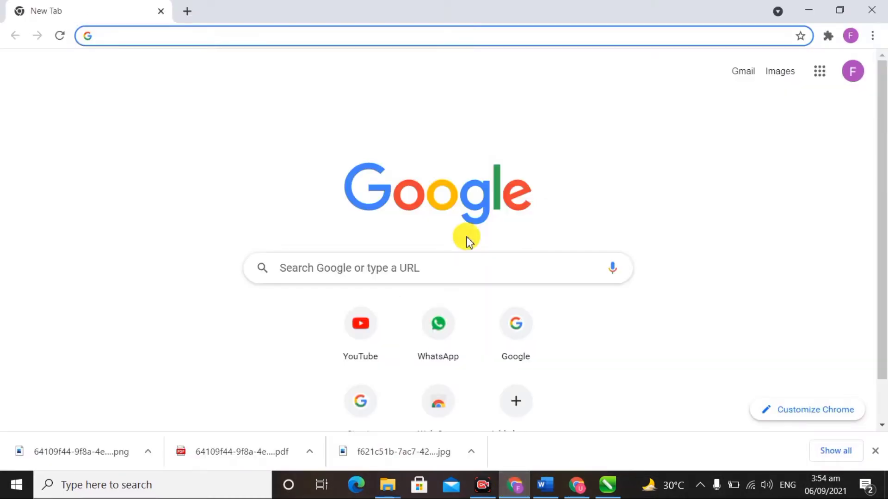
click(290, 36)
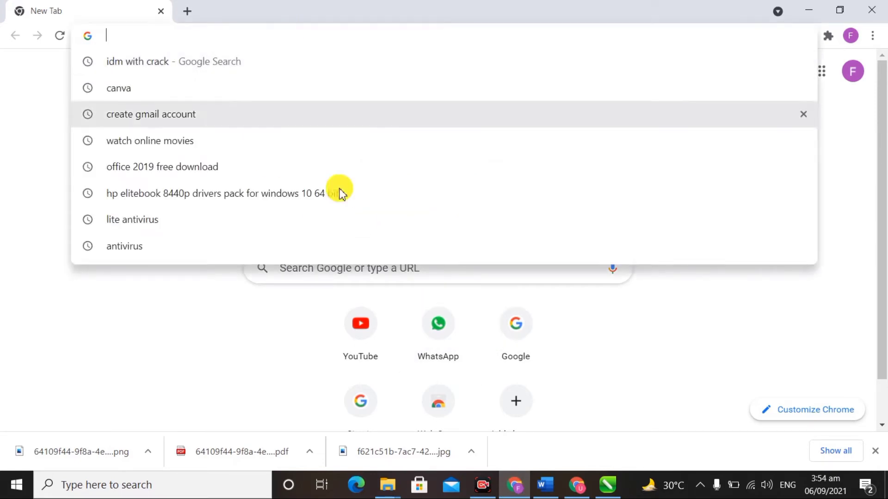
click(356, 340)
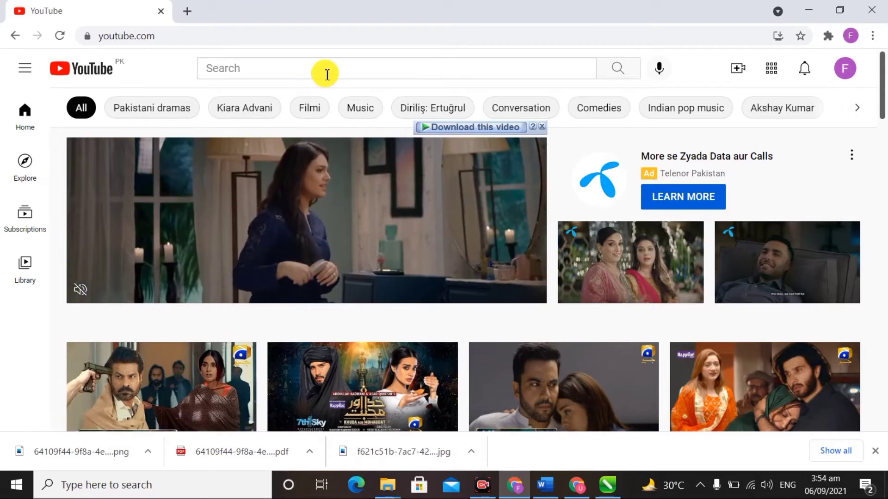
click(324, 72)
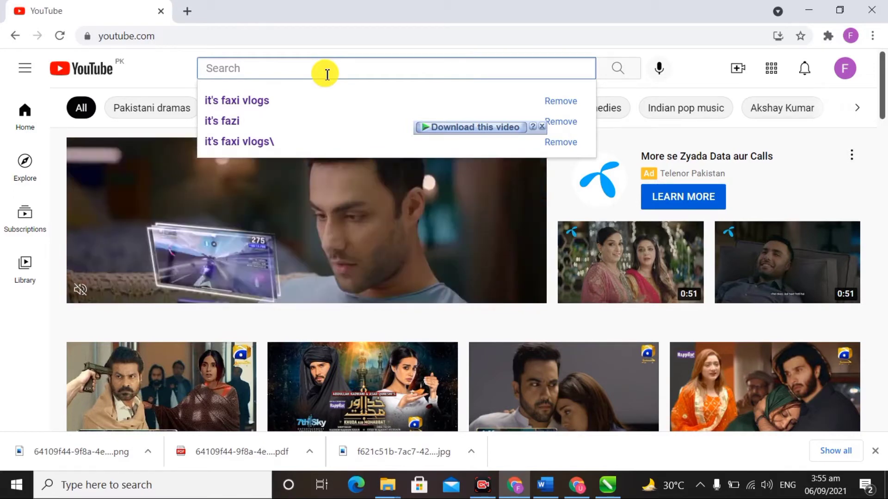
click(167, 54)
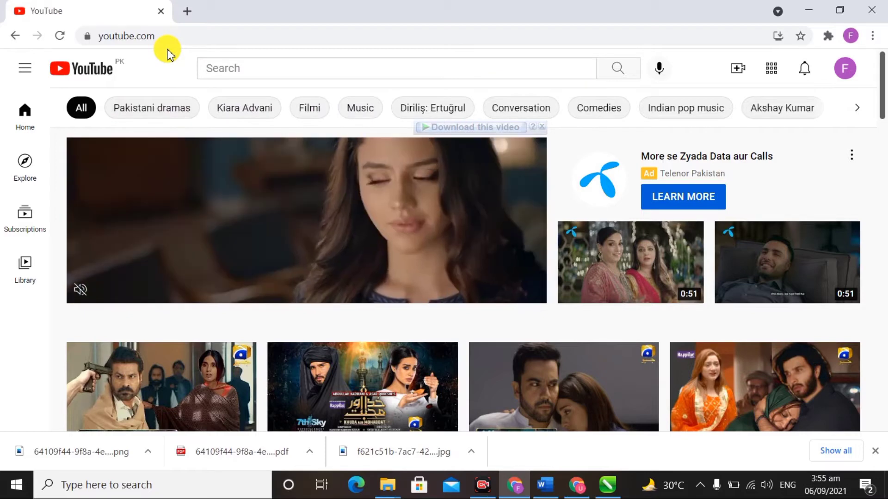
click(238, 69)
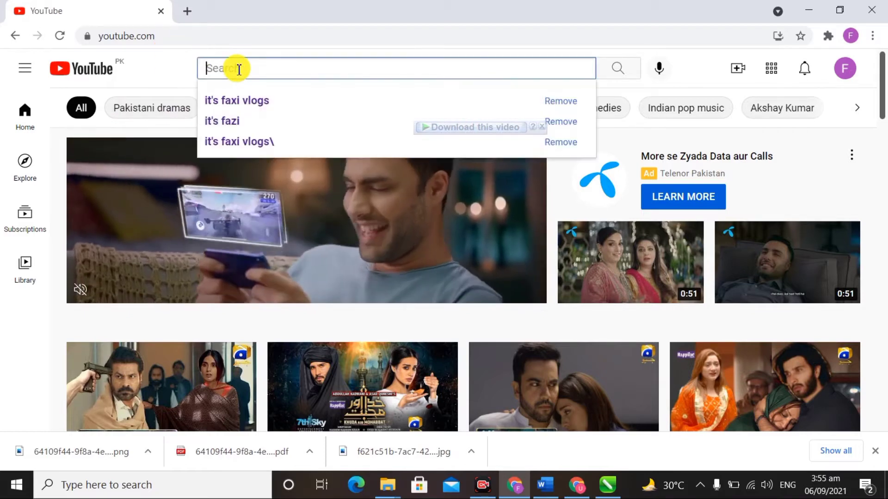
text(it)
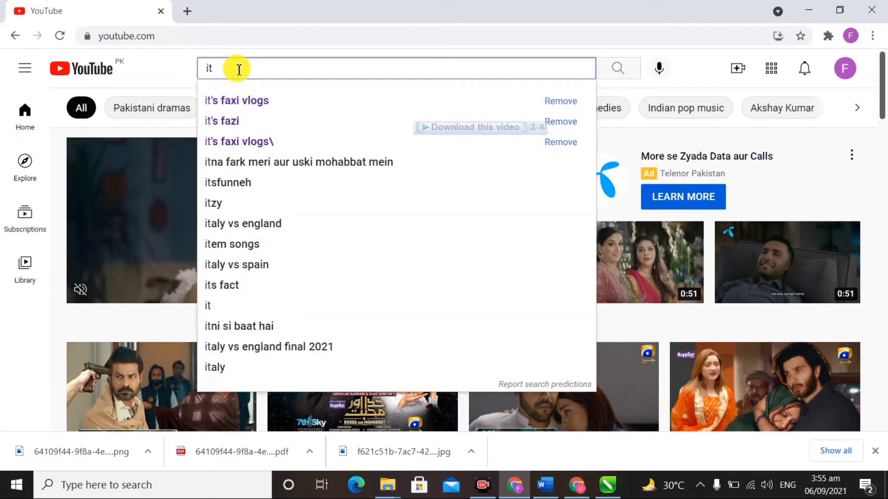
text(s)
key(BackSpace)
text('s faxi)
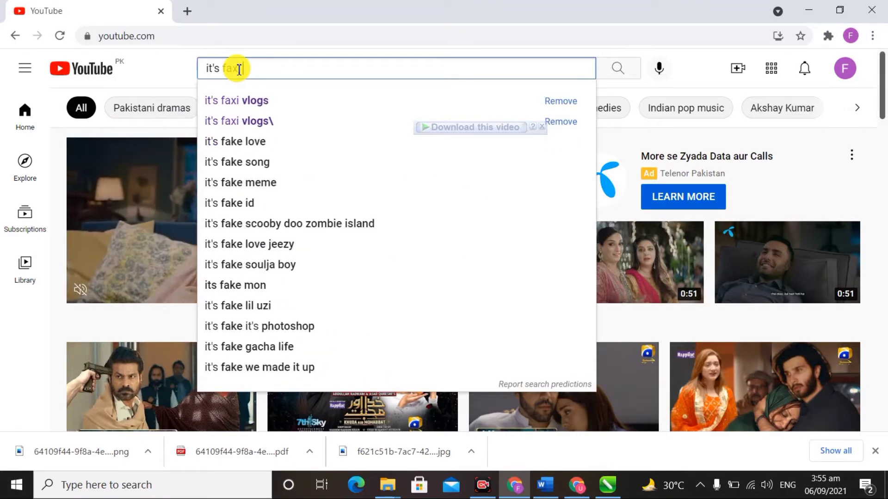
text( vlog)
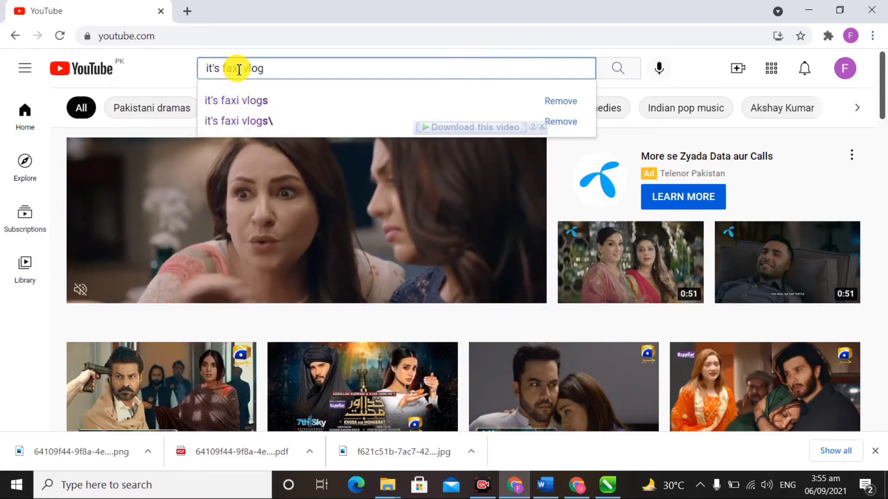
key(Return)
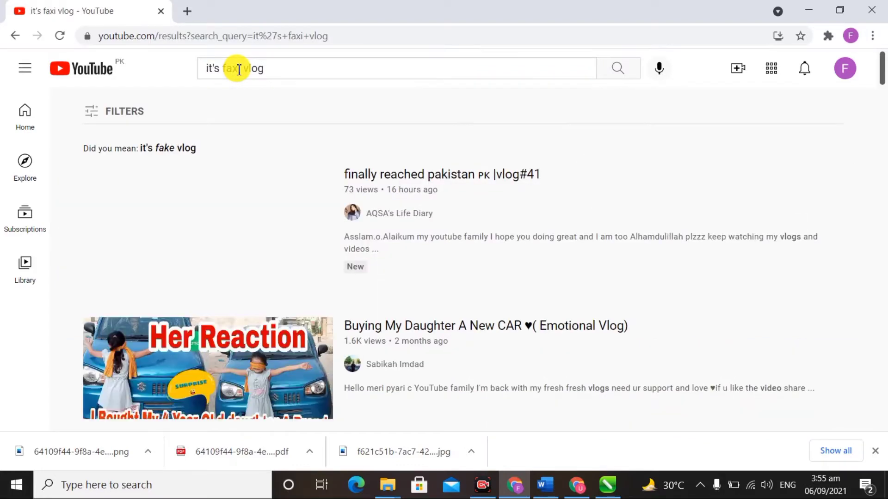
click(115, 115)
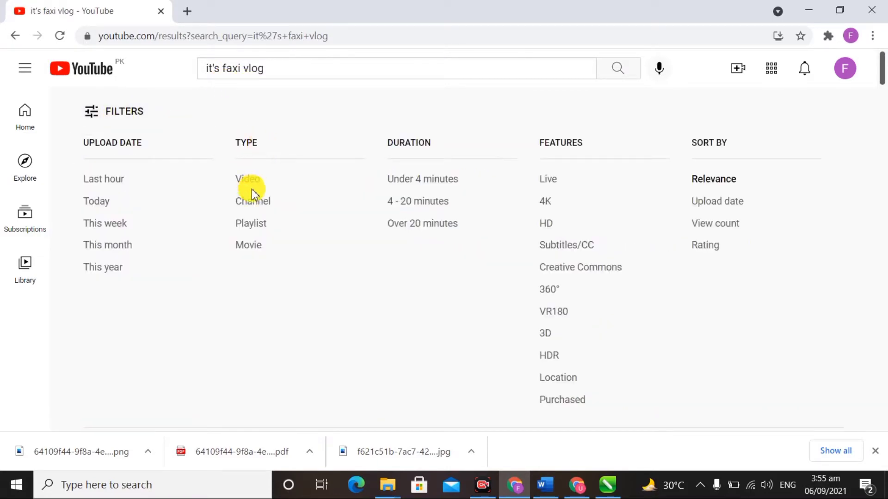
click(264, 202)
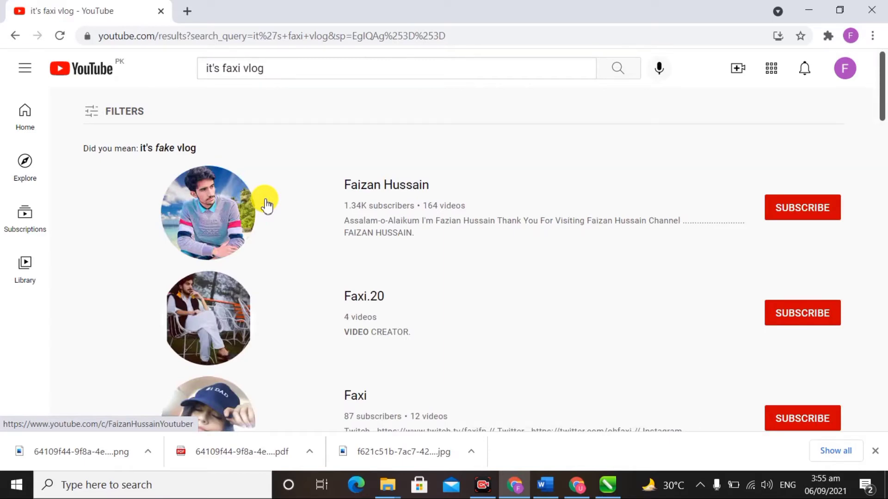
scroll(266, 204, down, 6)
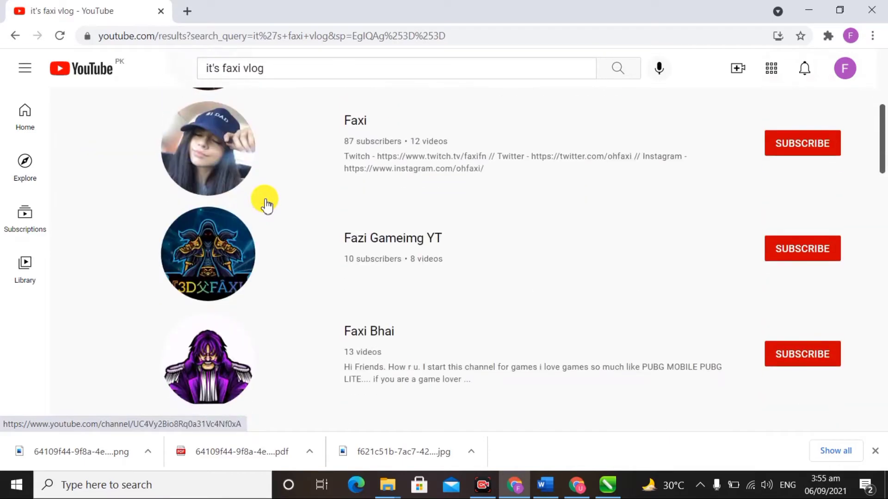
scroll(266, 203, down, 7)
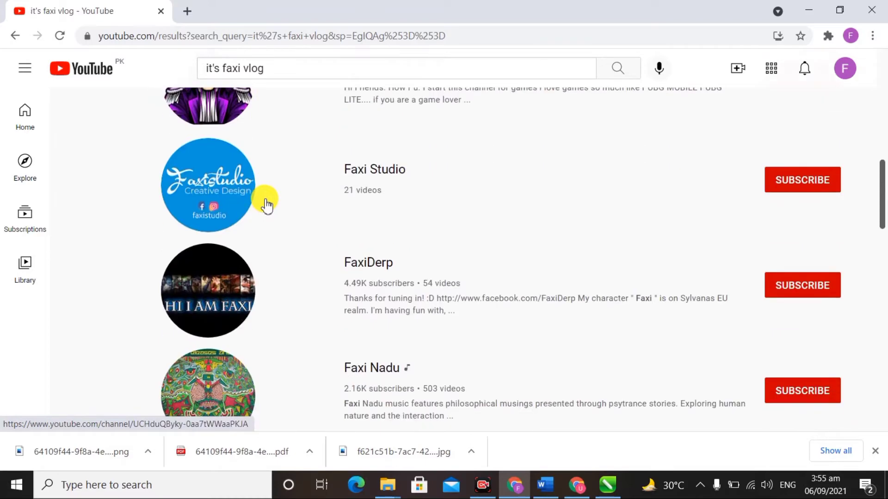
scroll(266, 203, down, 6)
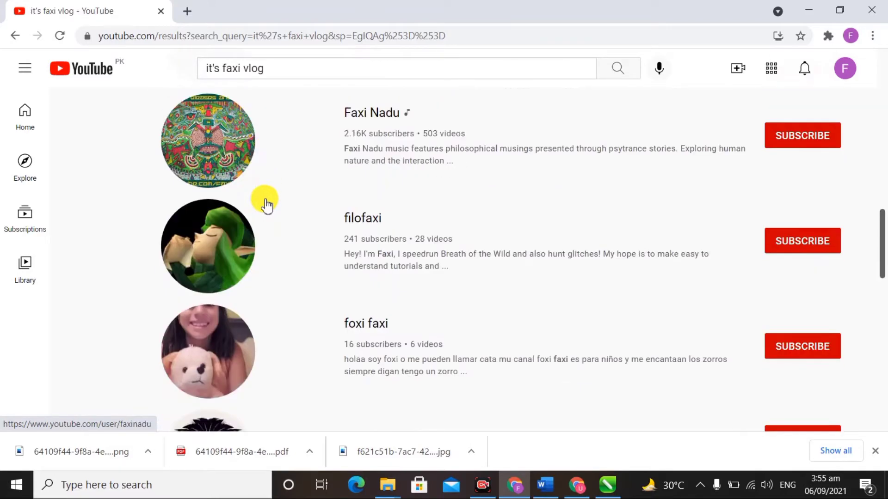
scroll(265, 204, down, 8)
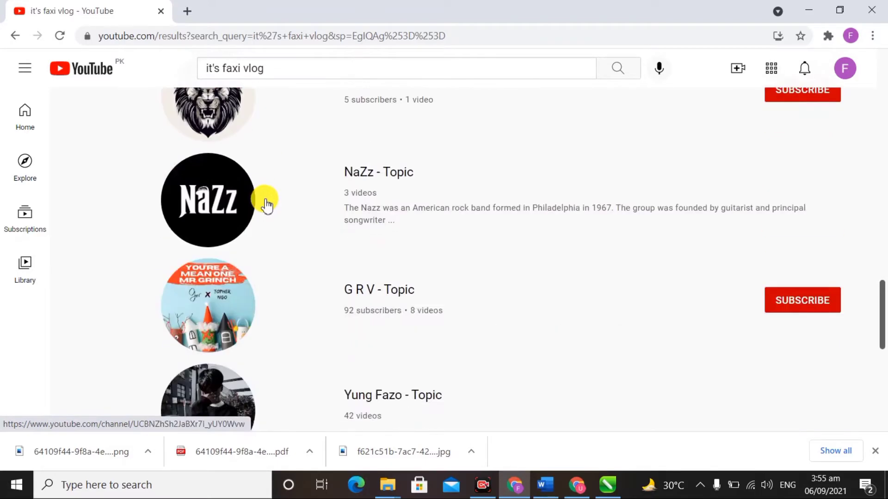
scroll(266, 204, down, 5)
scroll(266, 203, up, 16)
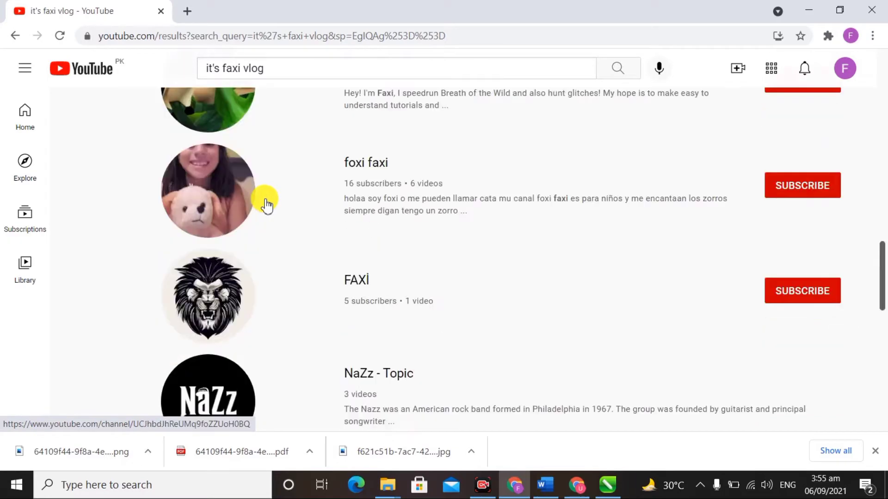
scroll(267, 205, up, 10)
scroll(267, 205, down, 12)
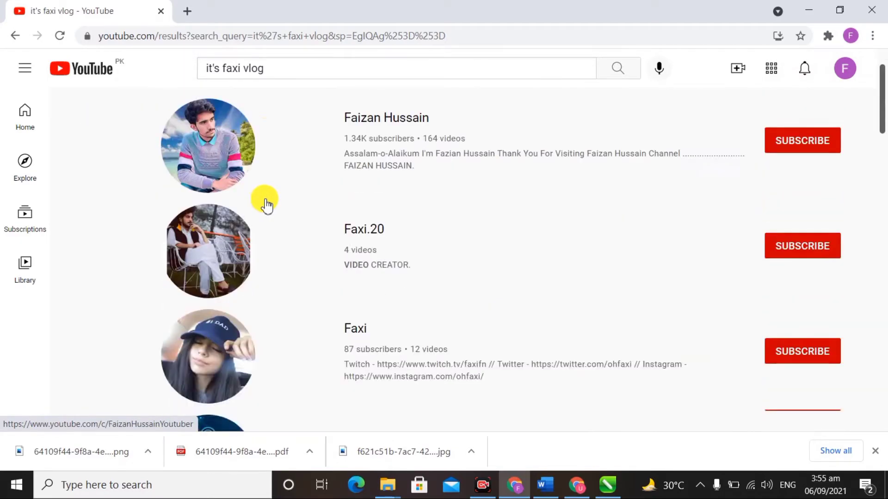
scroll(267, 205, down, 7)
scroll(267, 205, up, 18)
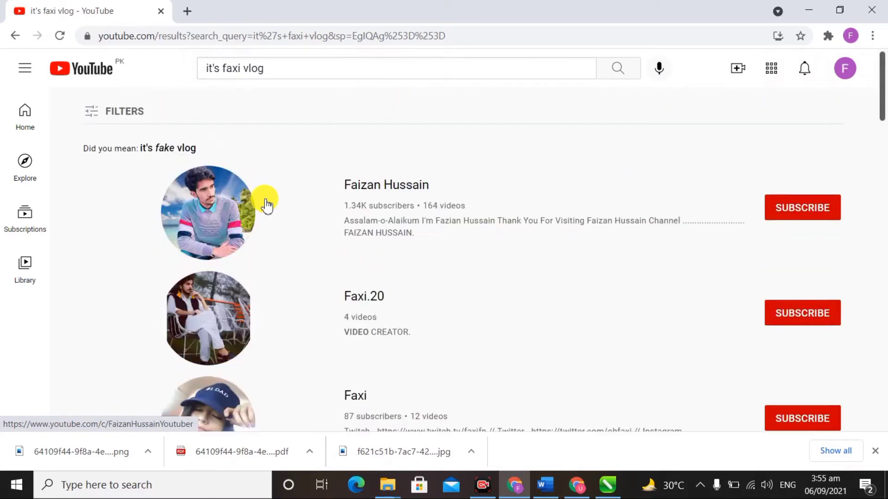
click(273, 69)
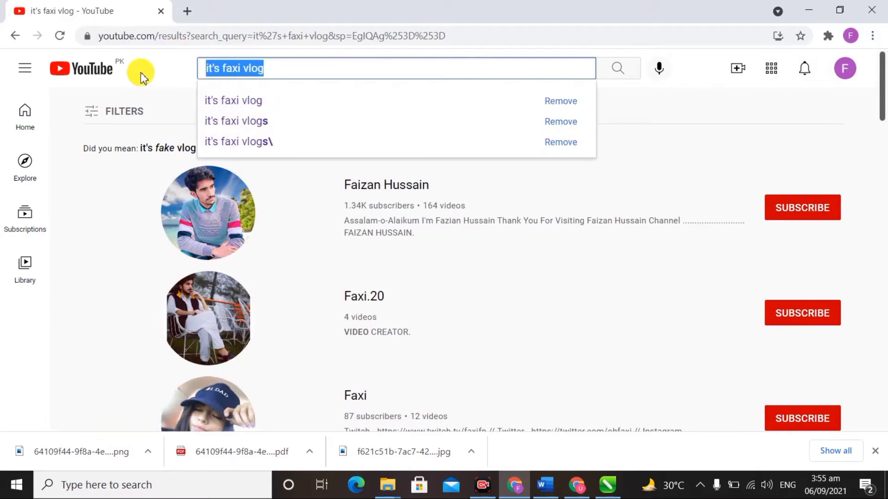
key(BackSpace)
click(84, 82)
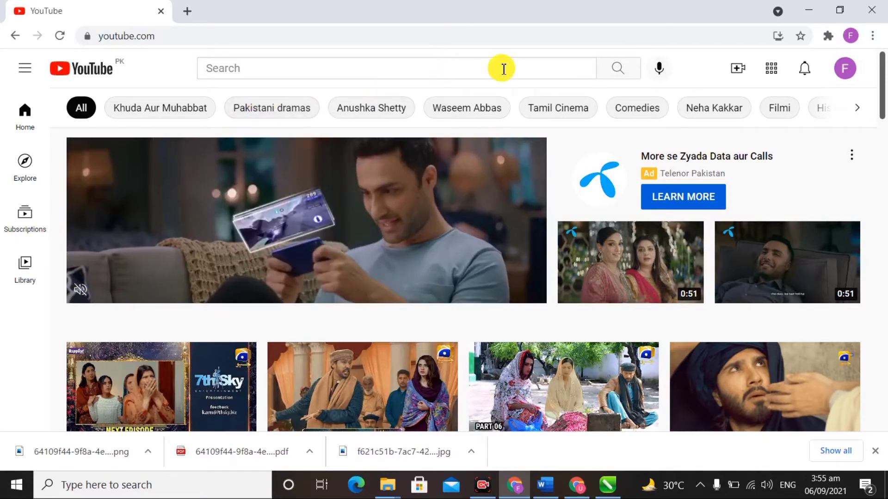
Step: Start creating a new channel from the account menu
click(503, 68)
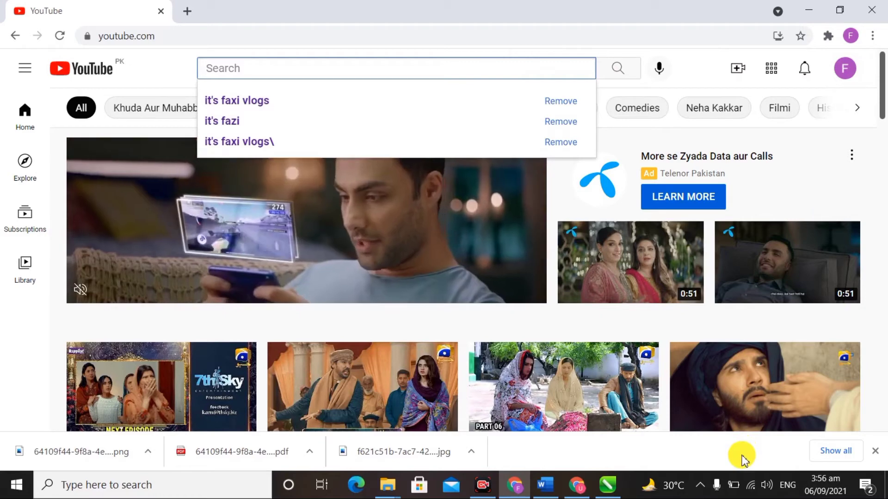
click(853, 69)
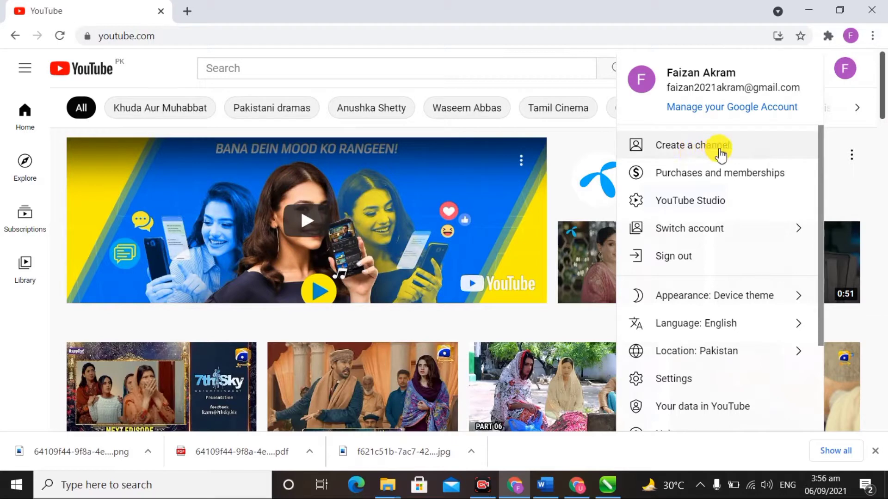
click(687, 142)
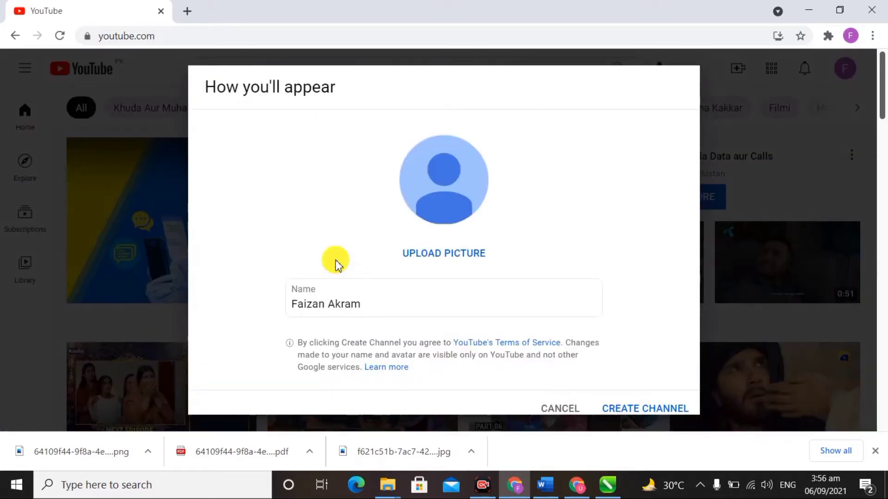
Step: Replace the prefilled channel name with 'It's Faxi Vlogs' and create the channel
click(397, 302)
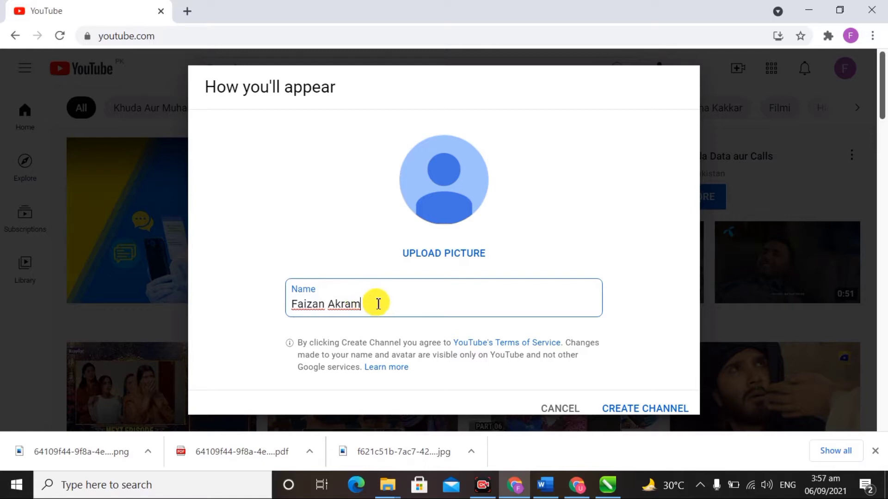
drag(376, 302, 254, 317)
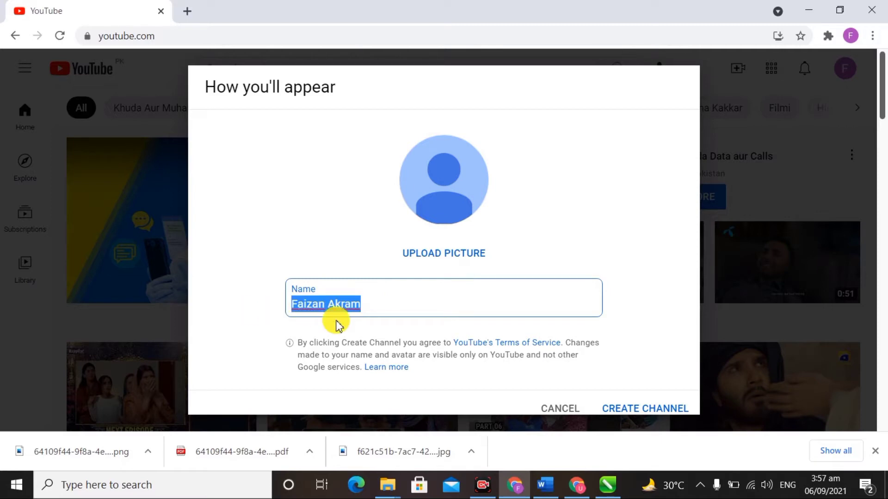
key(BackSpace)
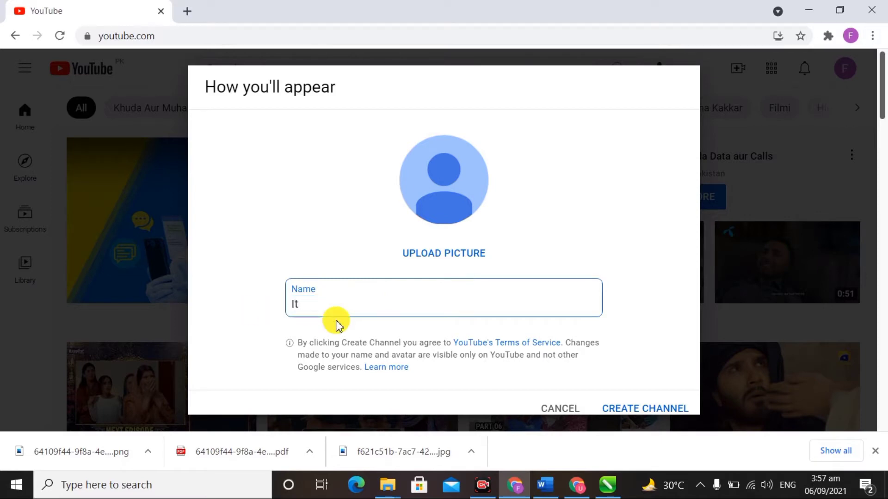
key(BackSpace)
key(BackSpace)
text('s Faxi Vlogs)
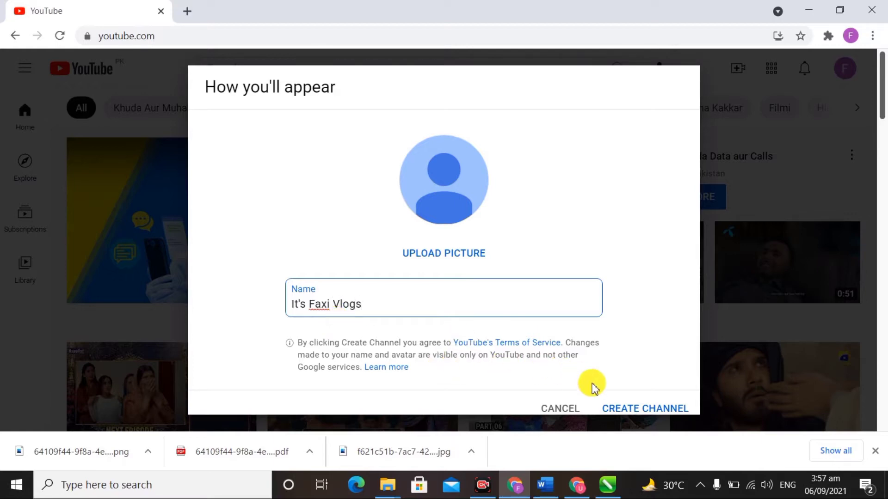
click(652, 409)
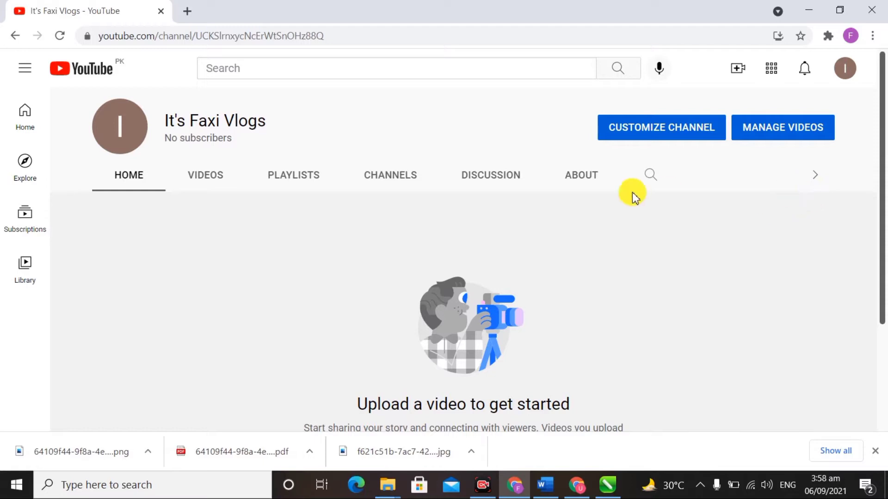
Step: Open the new channel's videos in YouTube Studio with Manage Videos
click(774, 133)
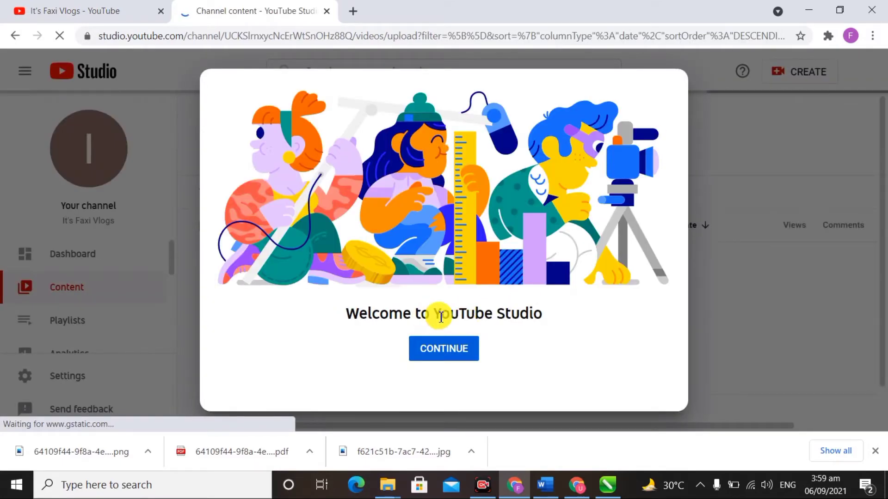
Step: Dismiss the welcome and dark-theme notices, then go to Customization in the sidebar
click(459, 353)
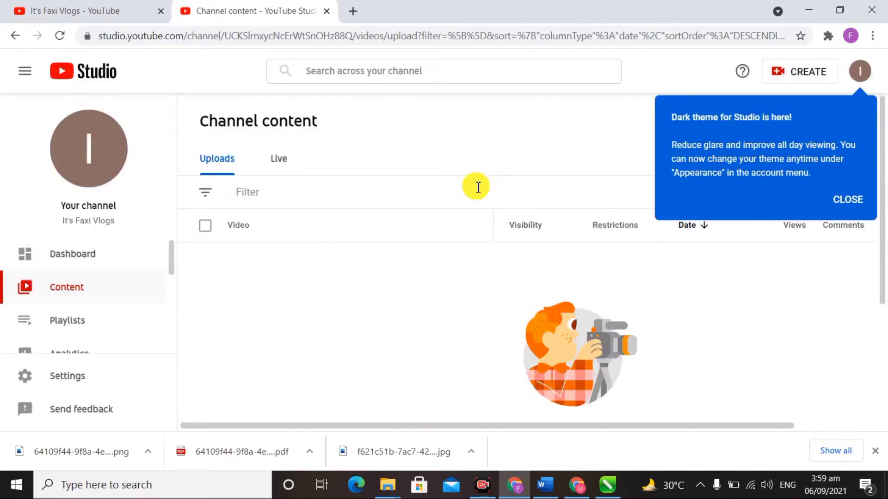
click(849, 201)
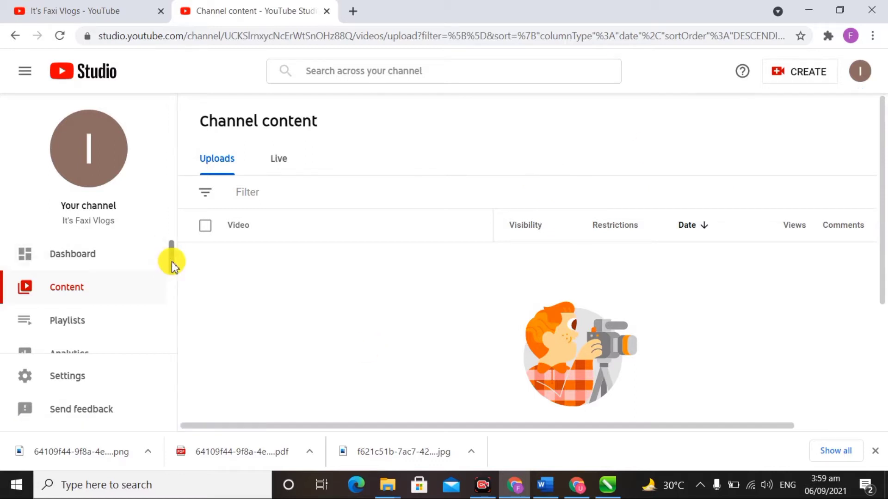
drag(171, 267, 168, 346)
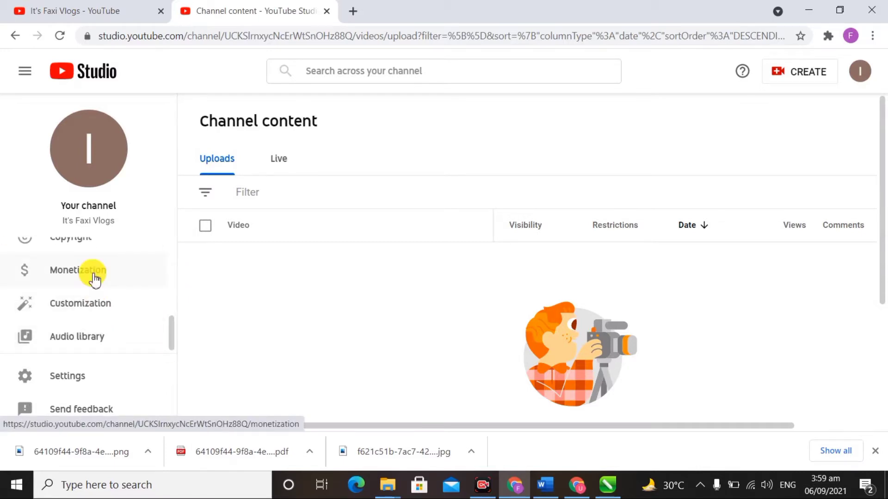
click(101, 309)
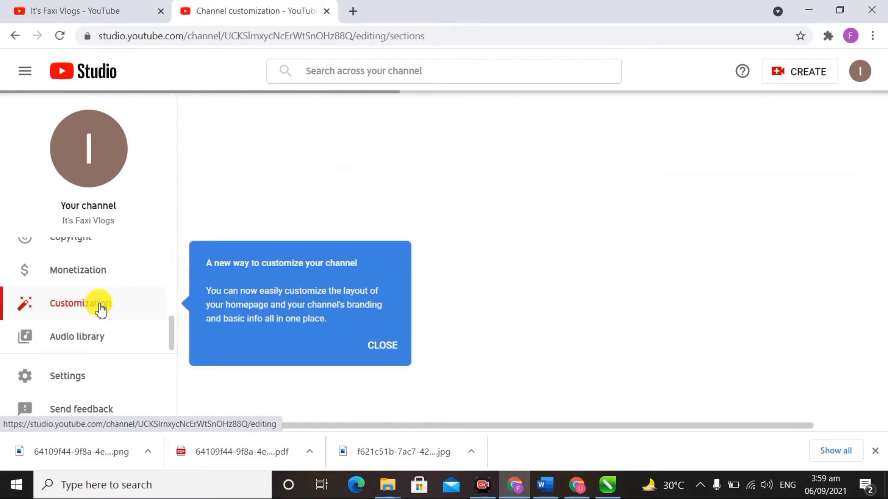
Step: Show the Basic info name and description fields, then switch to the prepared Word document
click(383, 344)
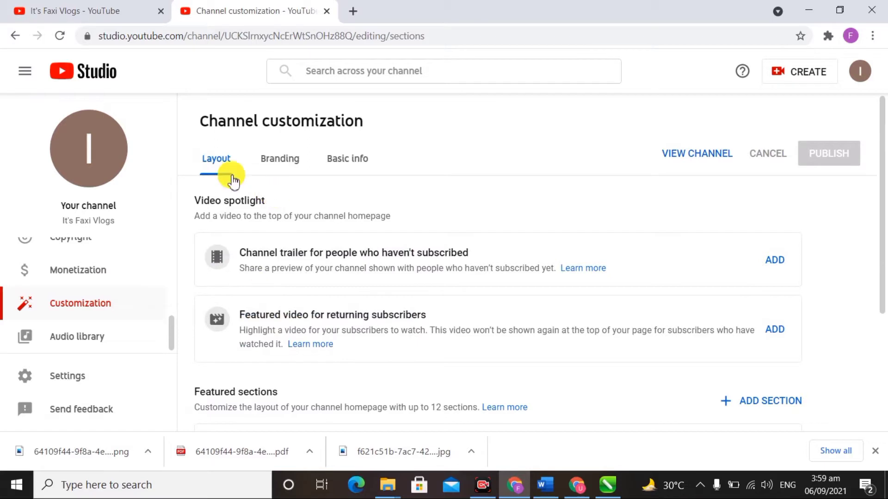
click(347, 164)
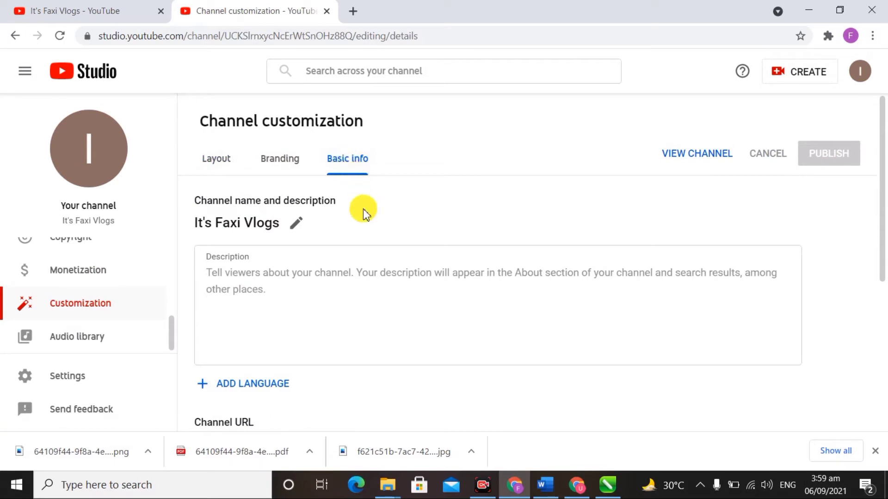
scroll(364, 213, down, 1)
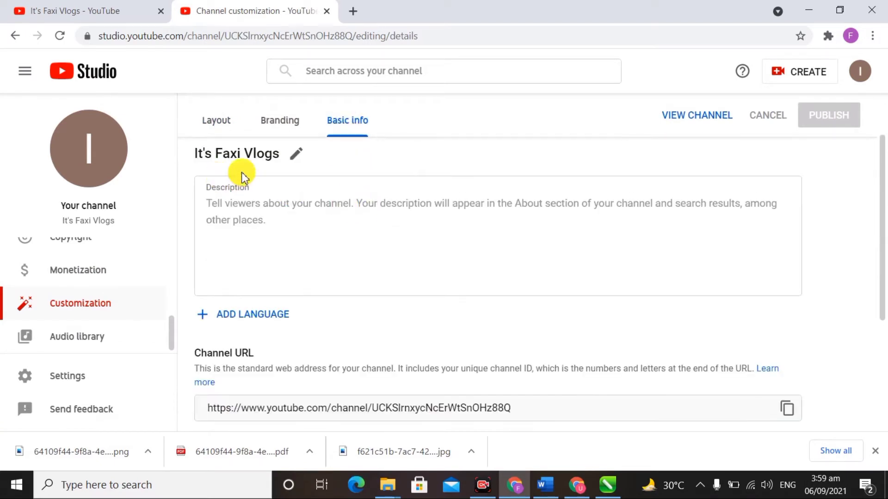
scroll(243, 177, up, 1)
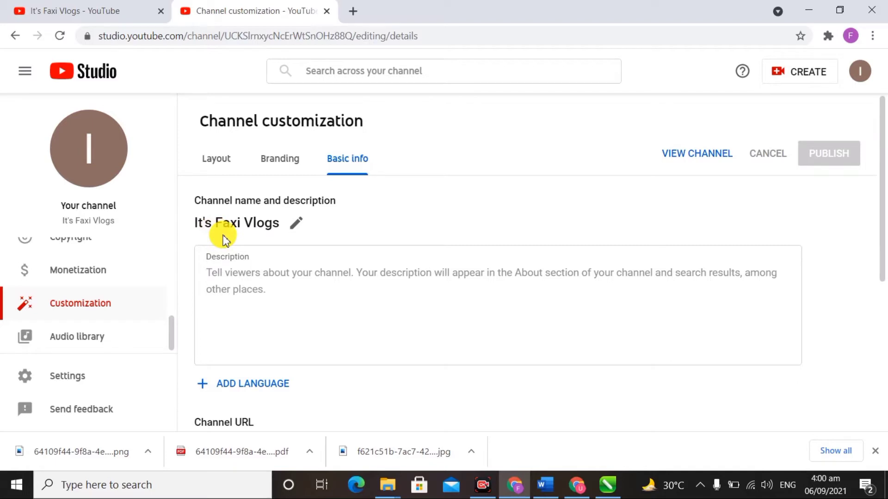
scroll(254, 281, down, 1)
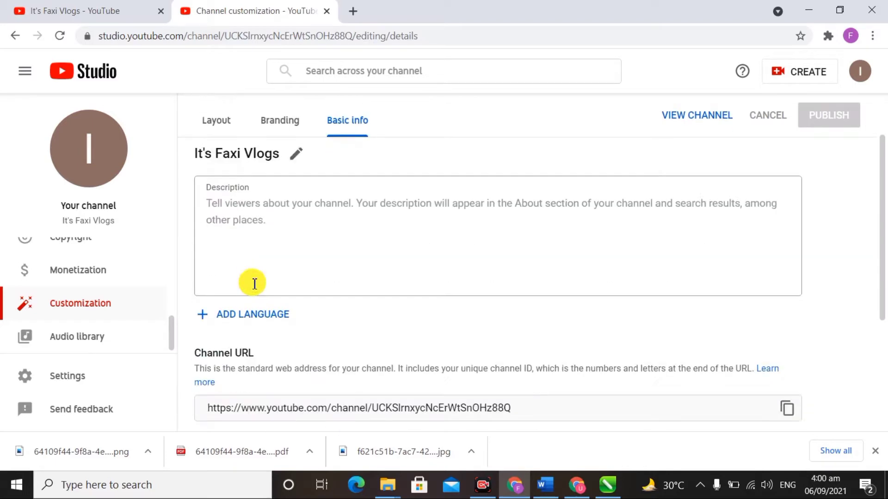
click(306, 251)
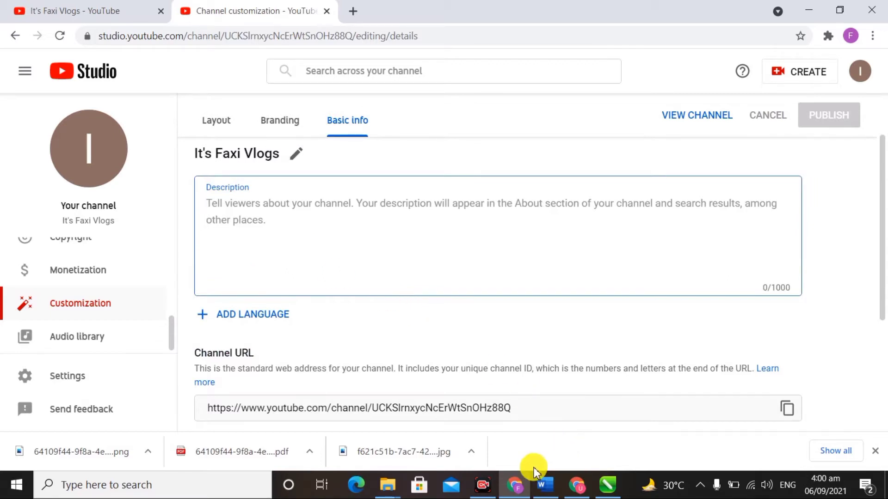
mouse_move(546, 485)
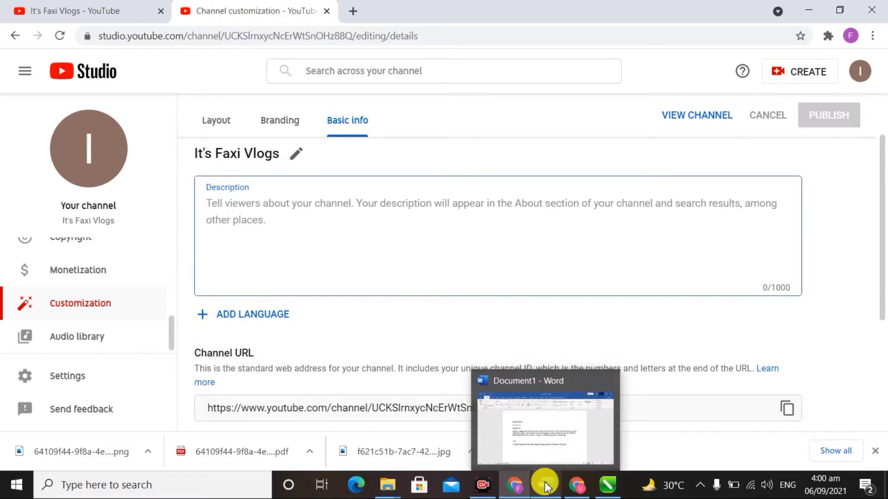
click(545, 485)
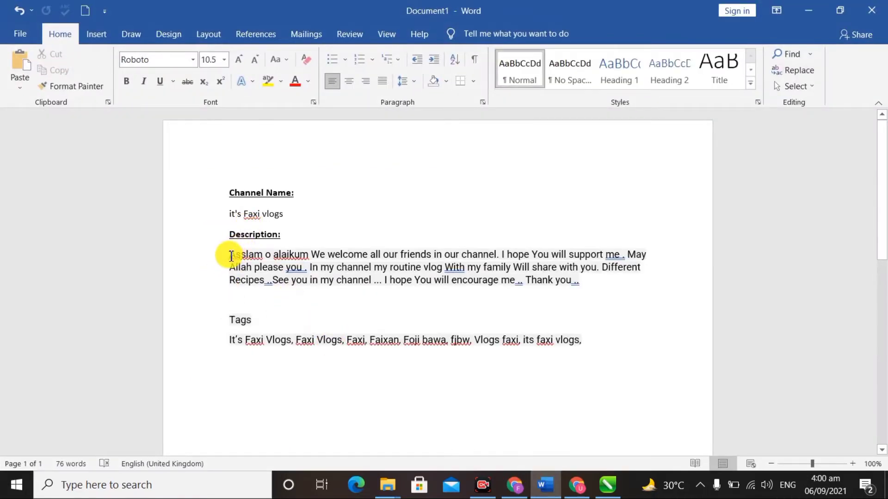
Step: Copy the description paragraph from Word and return to Studio's Description box
double_click(231, 255)
drag(346, 269, 585, 282)
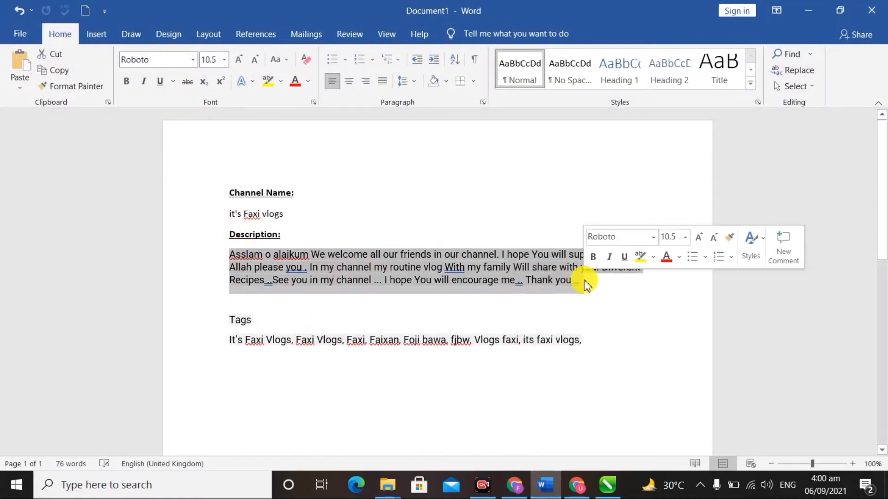
click(808, 10)
click(333, 252)
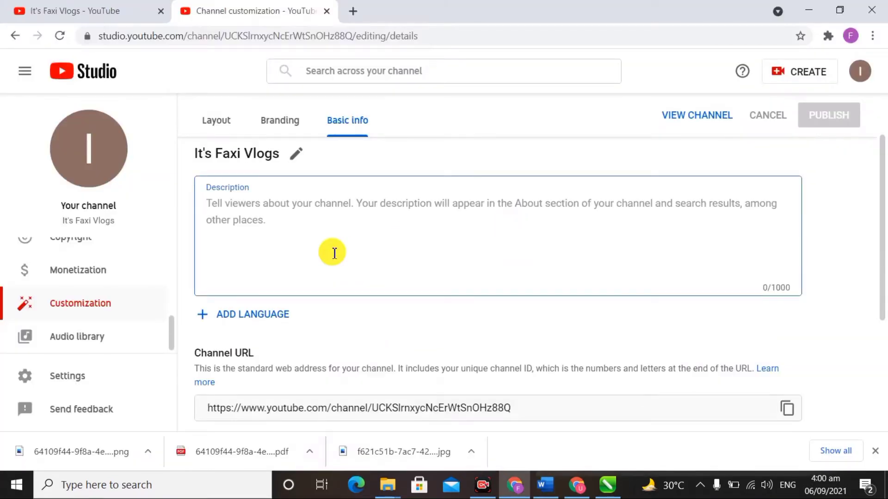
Step: Paste the prepared welcome paragraph into the channel description
text(Asslam o alaikum We welcome all our friends in our channel. I hope You will support me . May Allah please you . In my channel my routine vlog With my family Will share with you. Different Recipes ..See you in my channel ... I hope You will encourage me .. Thank you ..)
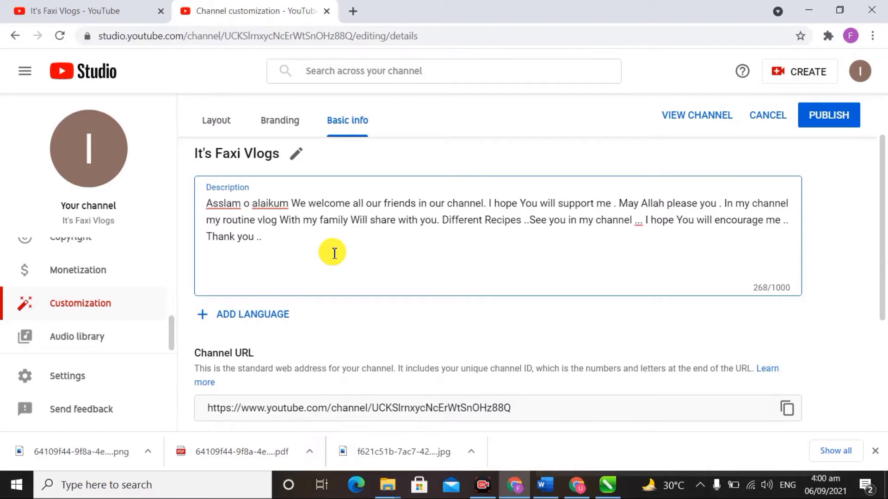
scroll(334, 253, down, 2)
scroll(334, 253, down, 2)
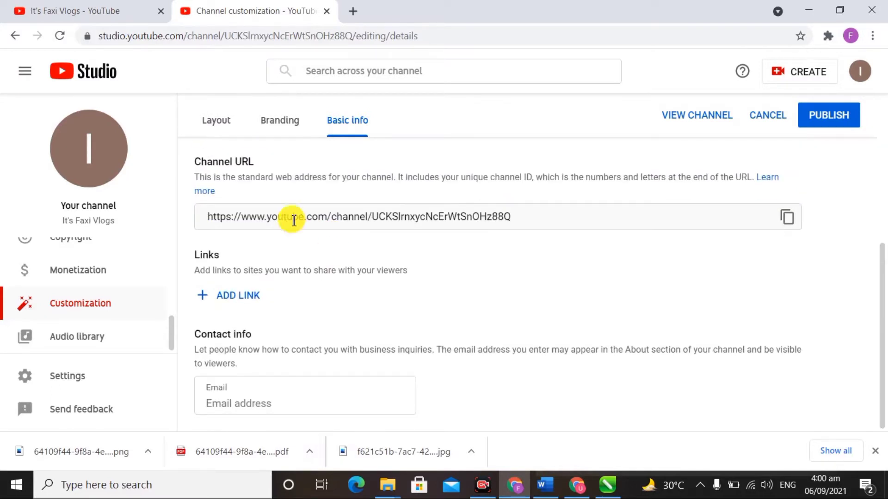
scroll(318, 184, up, 1)
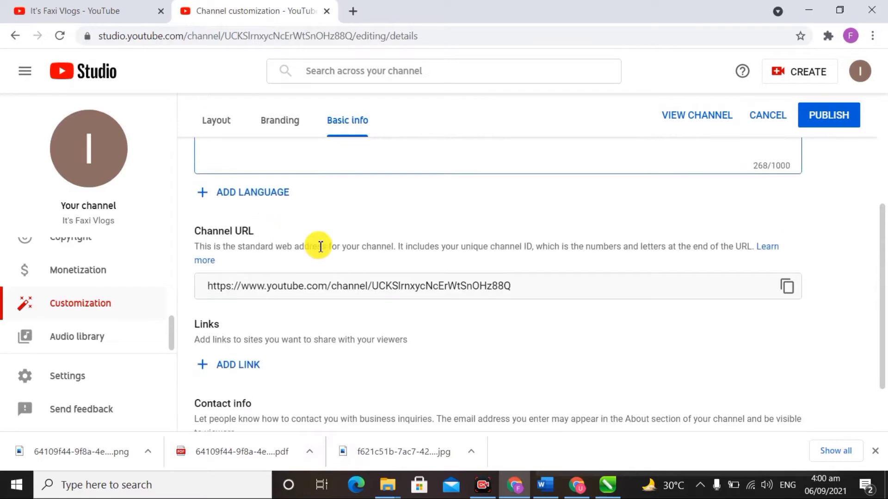
scroll(321, 247, up, 2)
scroll(321, 246, down, 4)
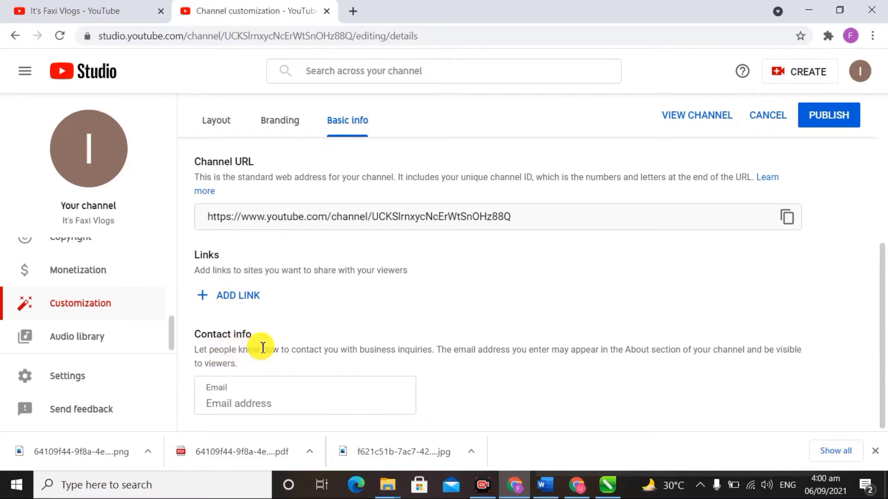
Step: Enter the channel's contact e-mail address under Contact info
click(290, 391)
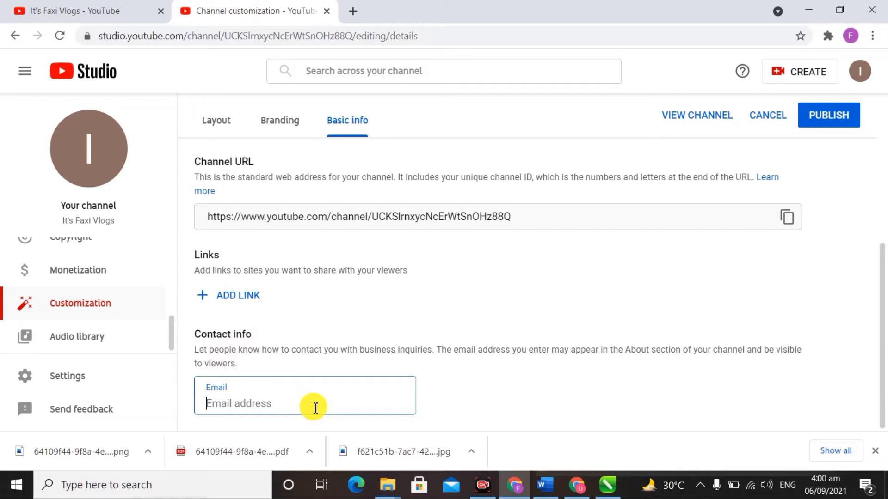
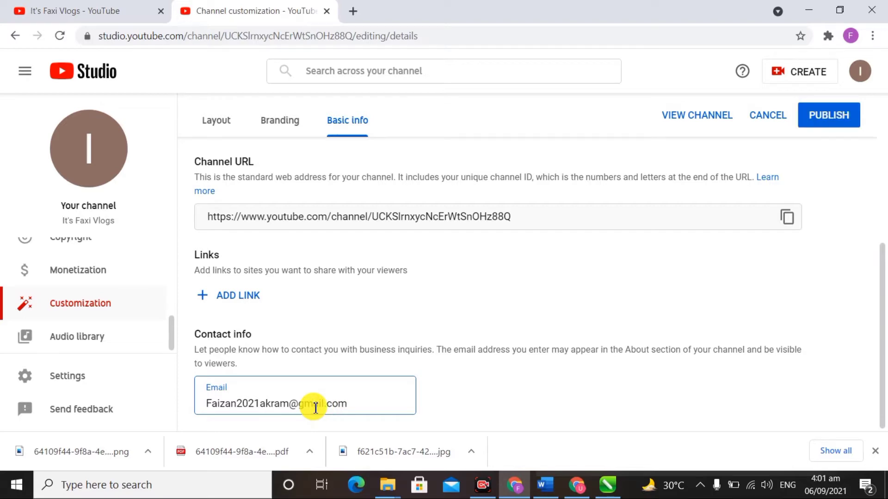
scroll(319, 323, up, 4)
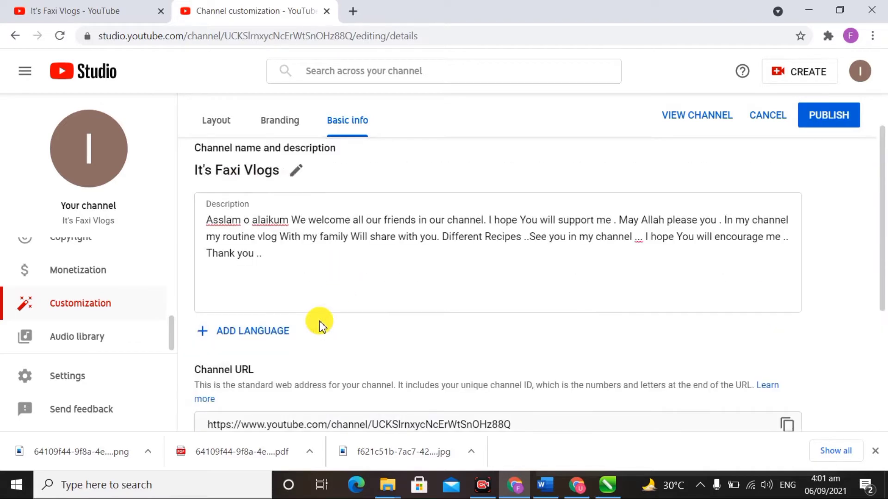
scroll(323, 326, down, 4)
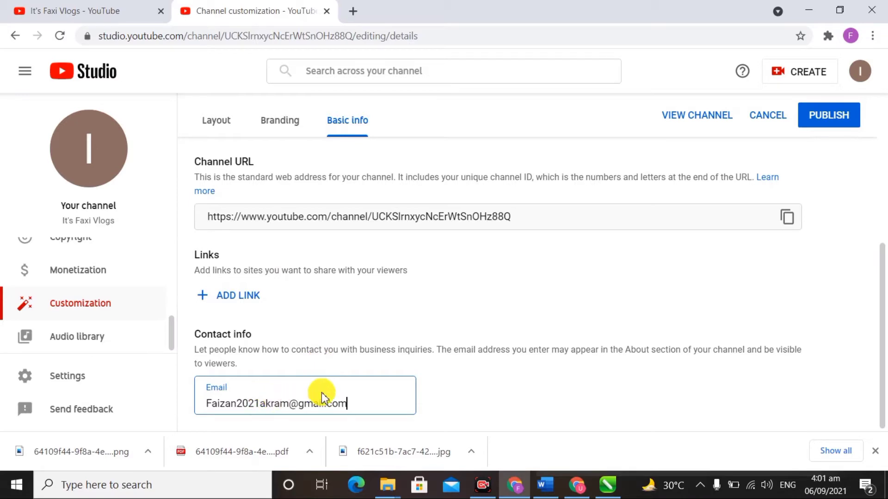
scroll(322, 397, up, 5)
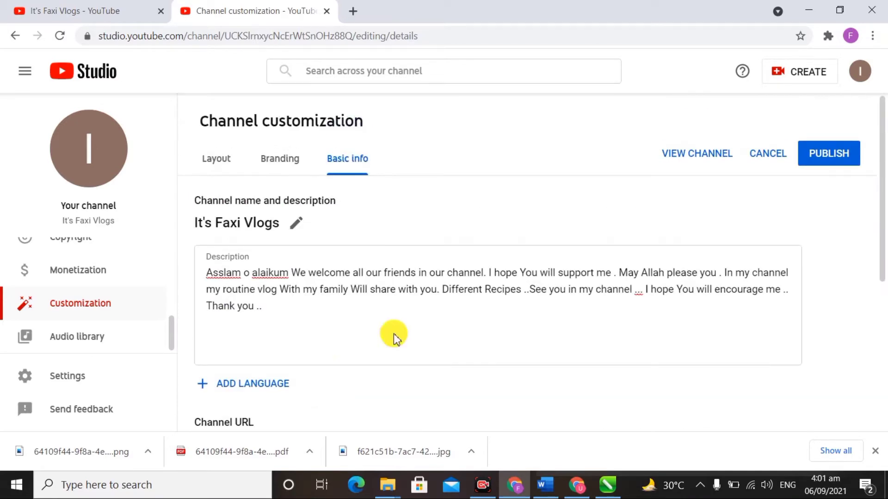
Step: Publish the Basic info changes and view the Branding picture, banner and watermark sections
click(828, 154)
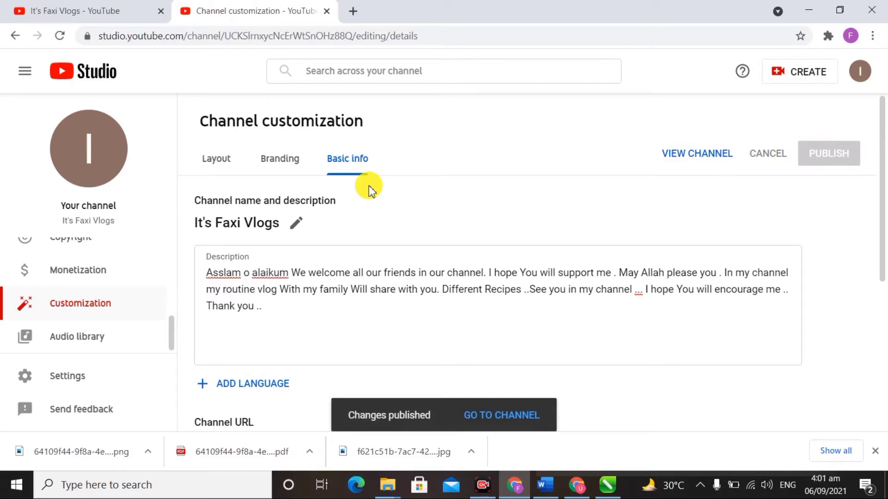
click(291, 168)
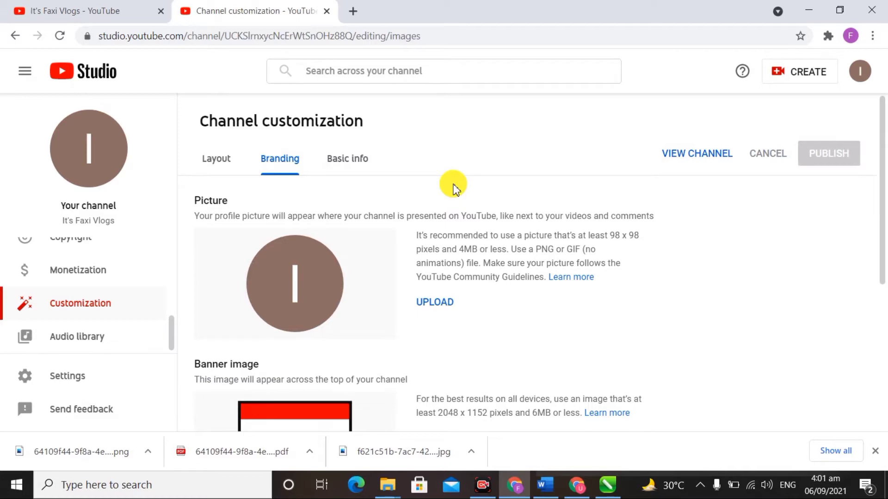
scroll(492, 200, down, 5)
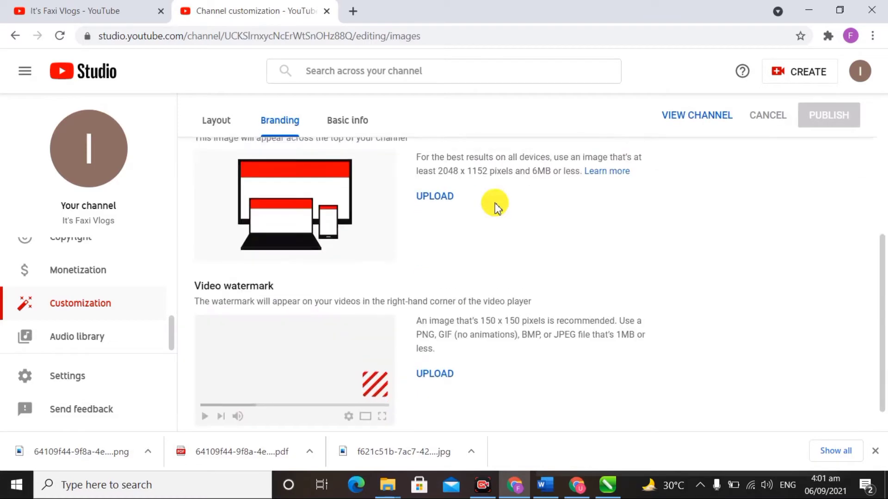
scroll(495, 207, up, 5)
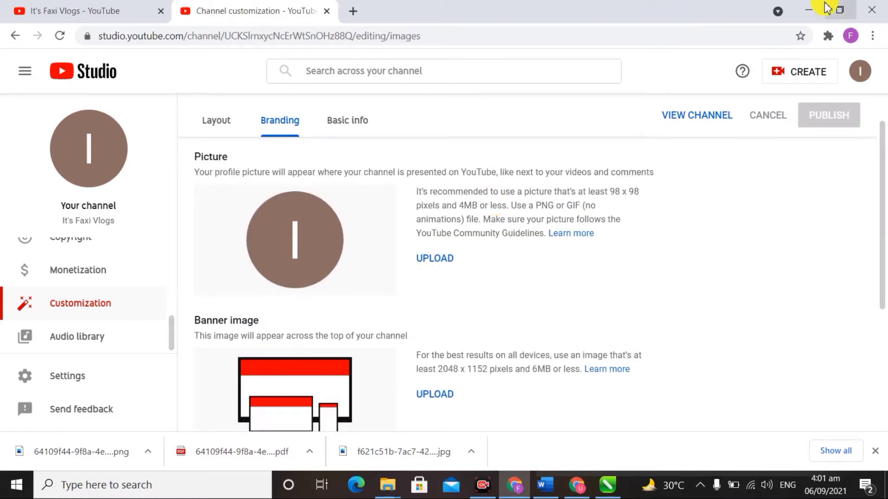
Step: Check the 'it's faxi vlogs' image folder on the desktop, then return to Studio's Branding page
click(809, 9)
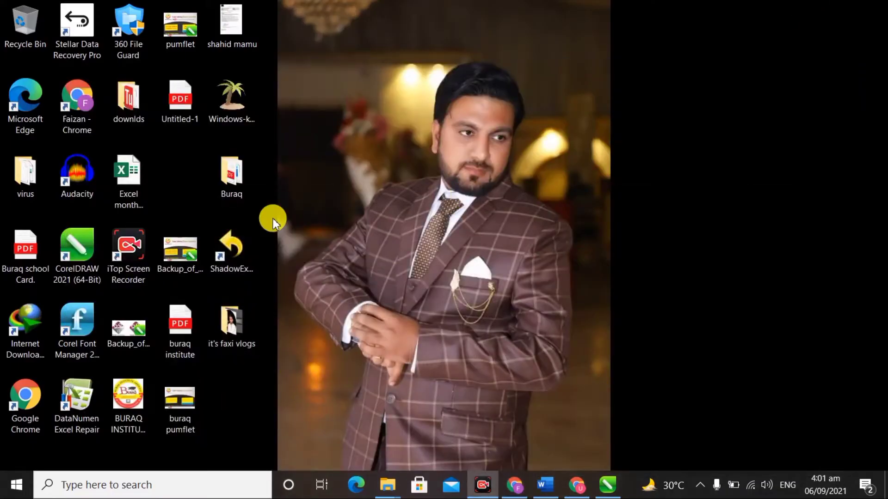
double_click(245, 314)
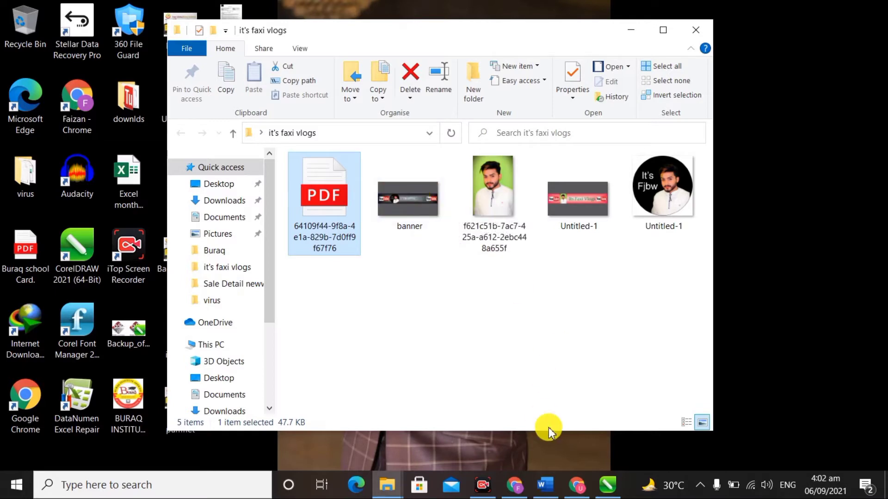
click(580, 486)
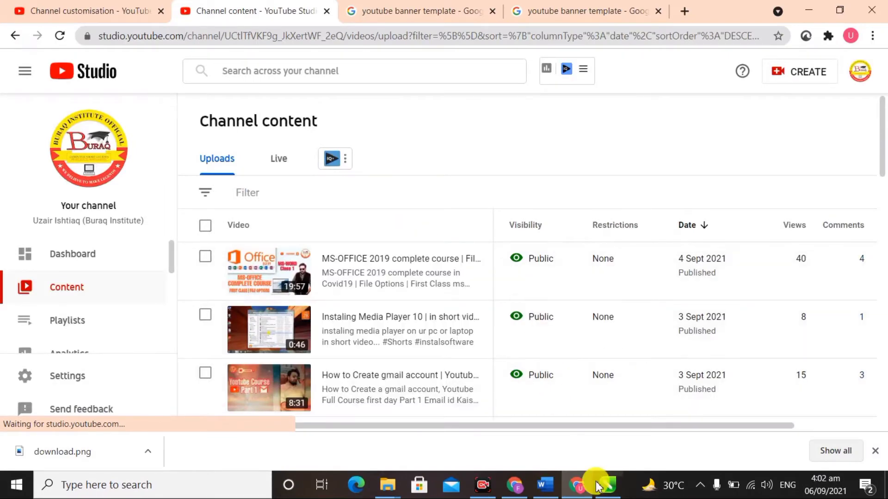
click(578, 484)
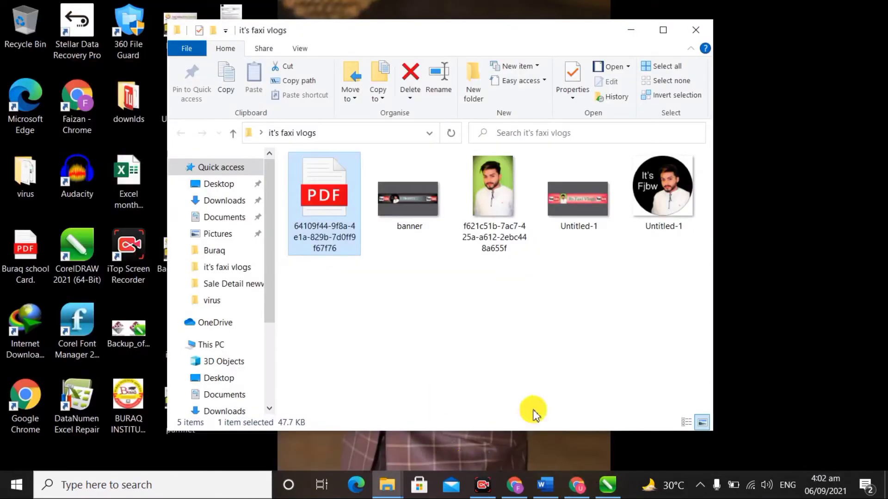
click(489, 488)
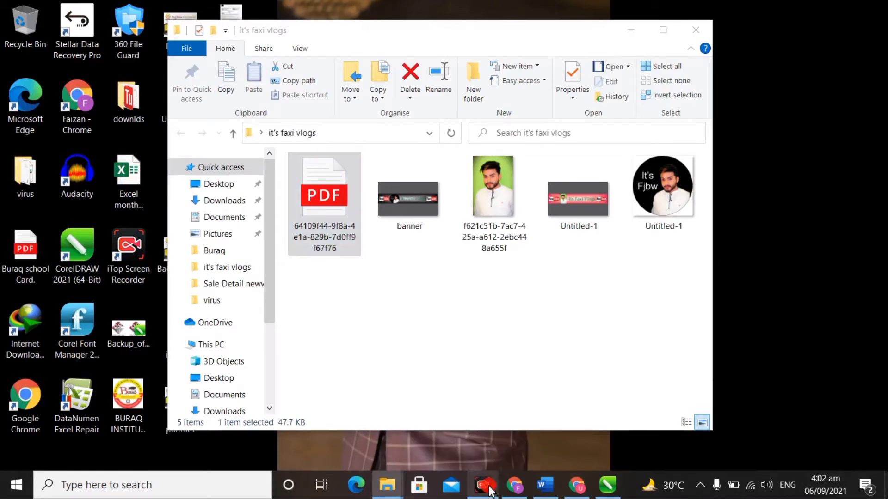
click(490, 490)
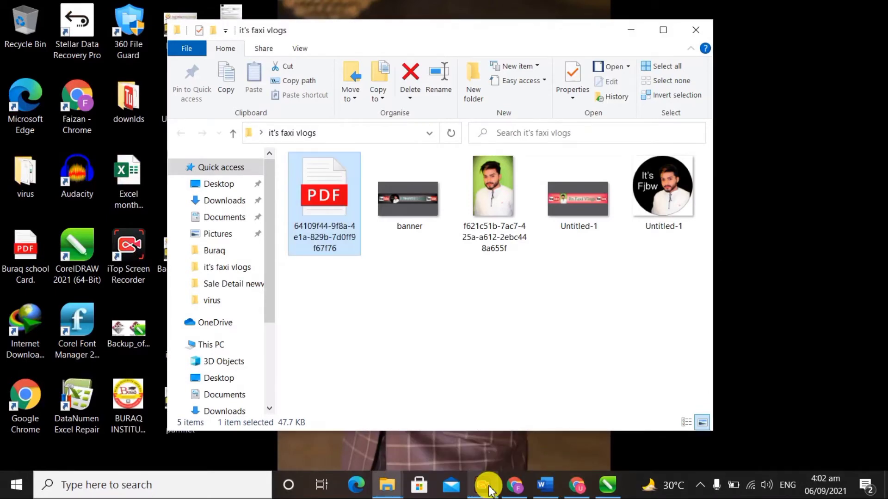
click(488, 491)
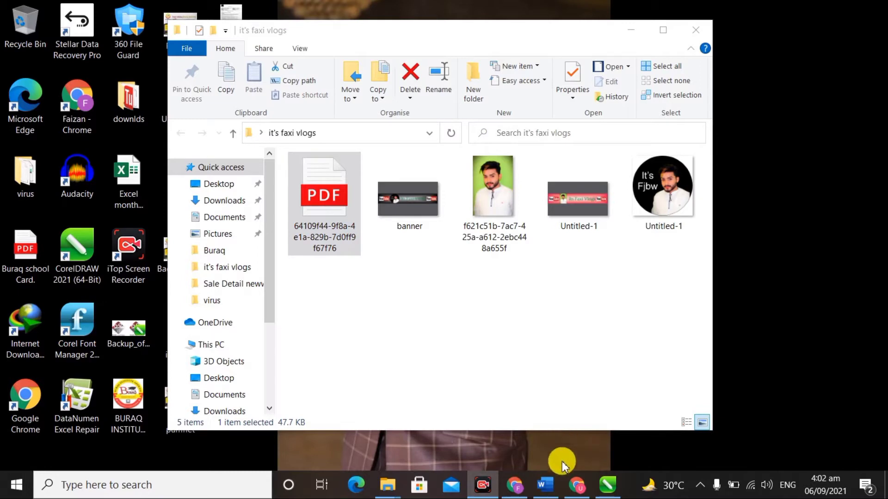
click(521, 482)
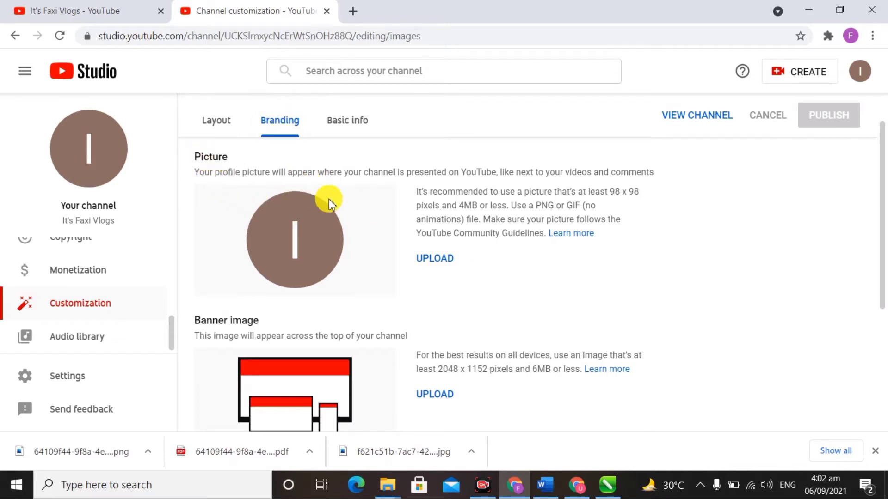
Step: Upload the round Untitled-1 image as profile picture, shrink the crop box, and confirm
click(441, 267)
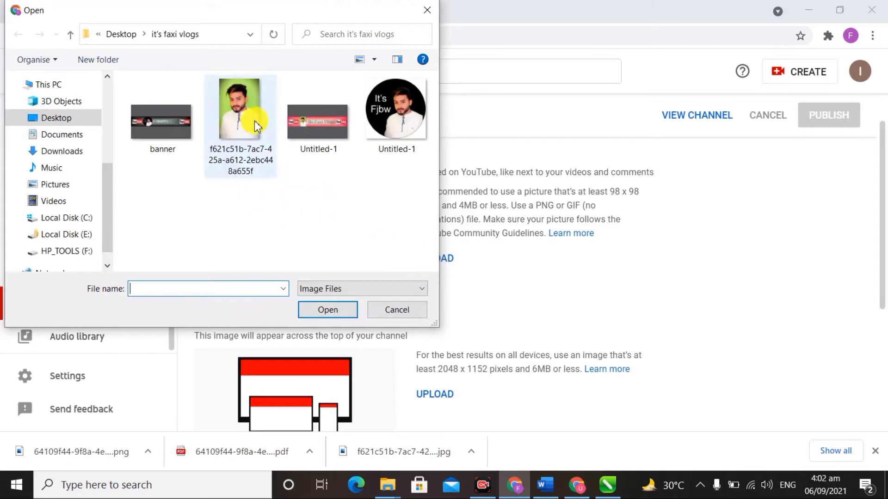
click(256, 125)
click(409, 118)
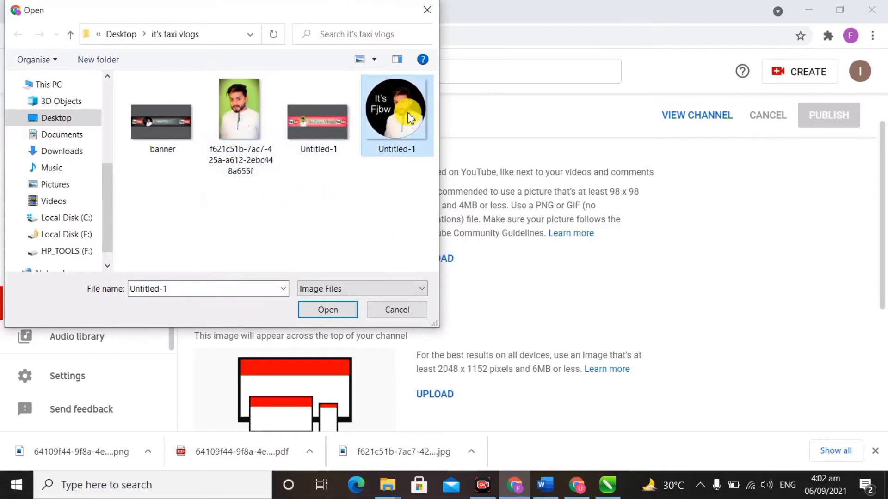
double_click(409, 118)
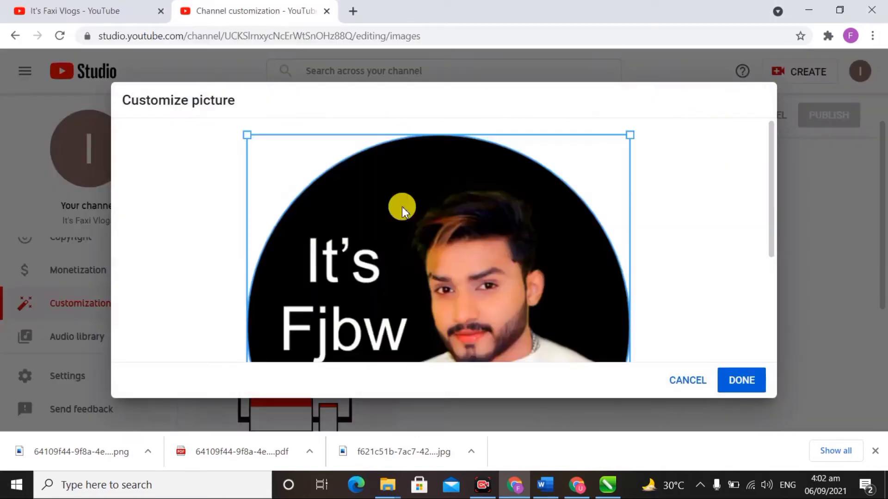
scroll(603, 267, down, 4)
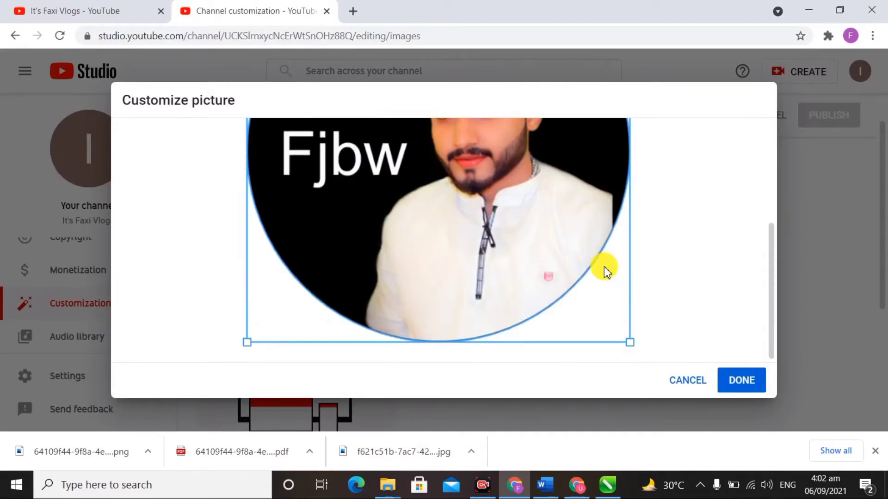
scroll(604, 268, up, 3)
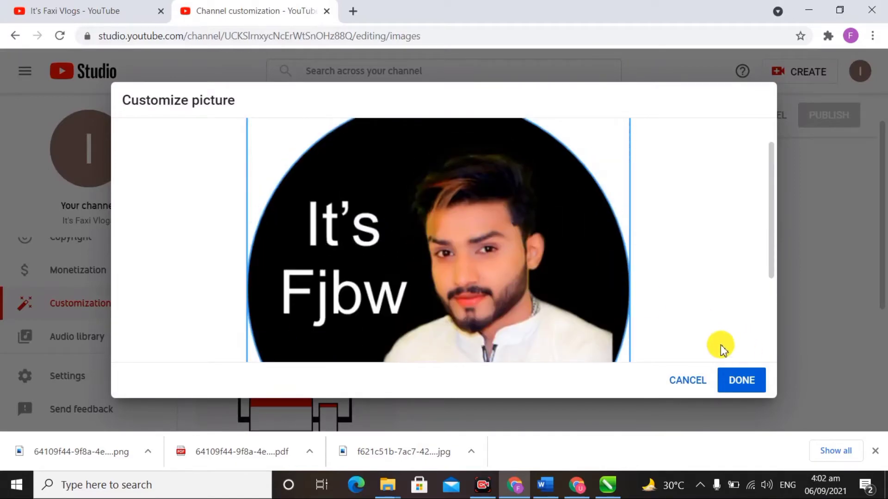
scroll(656, 234, up, 1)
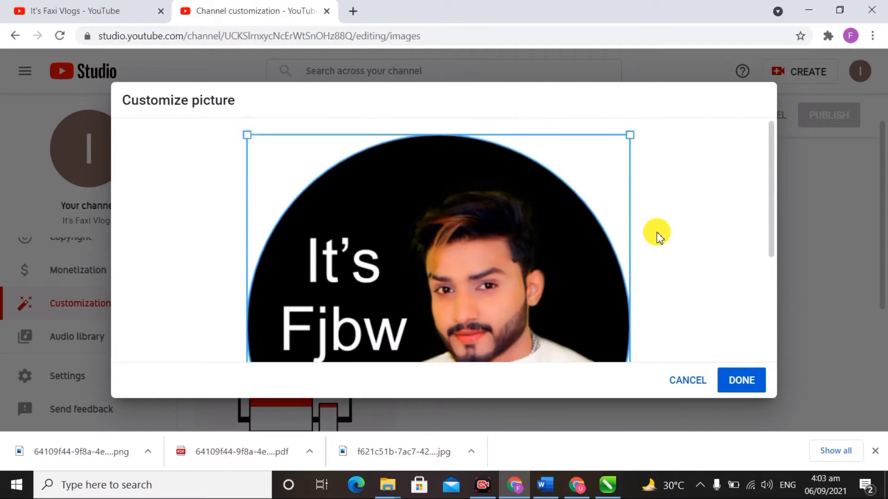
drag(631, 135, 684, 103)
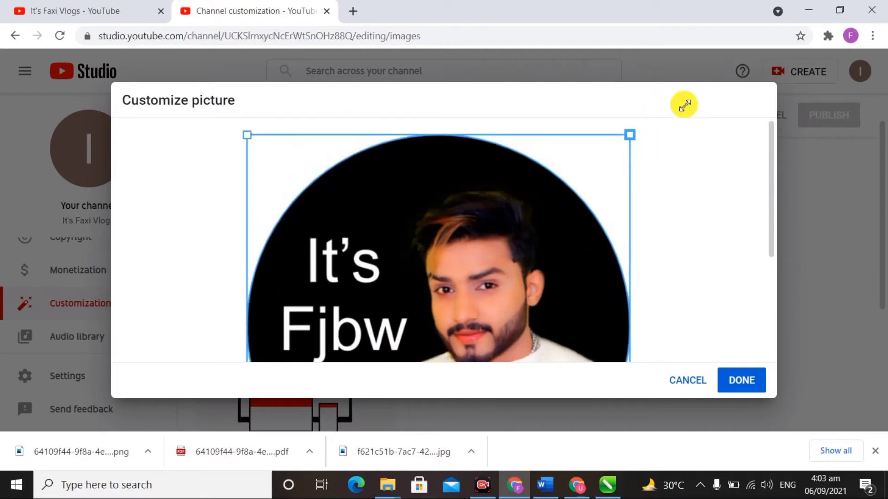
click(741, 380)
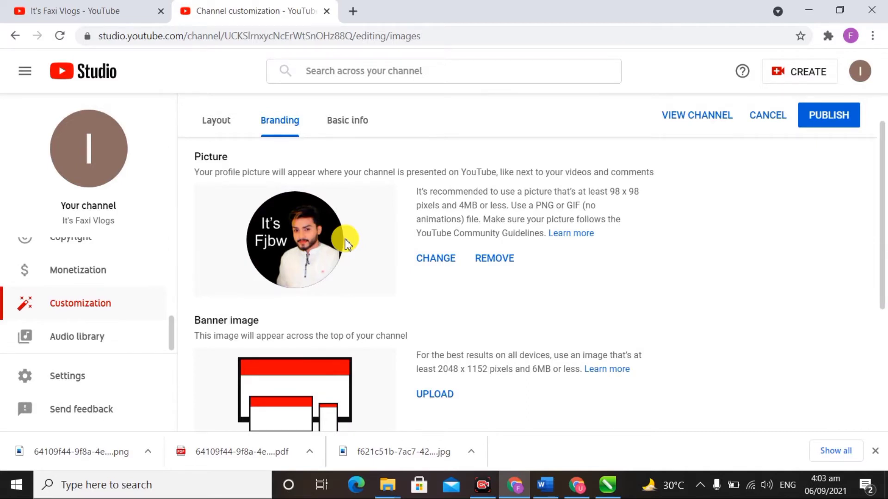
Step: Upload the 'banner' image file as the channel banner and accept the crop preview
scroll(344, 241, down, 4)
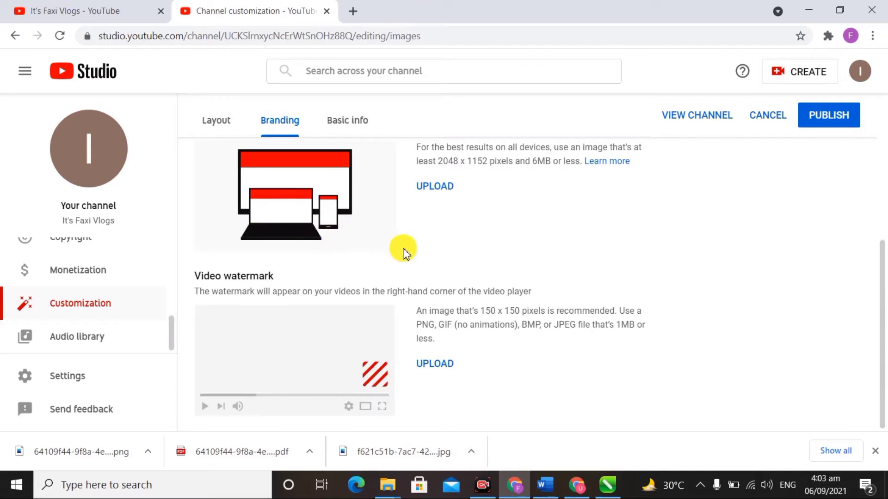
scroll(405, 253, up, 2)
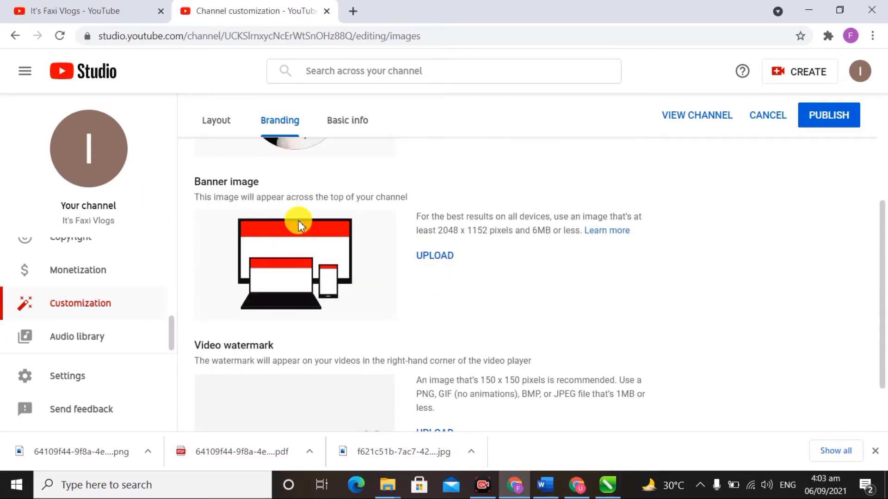
click(441, 257)
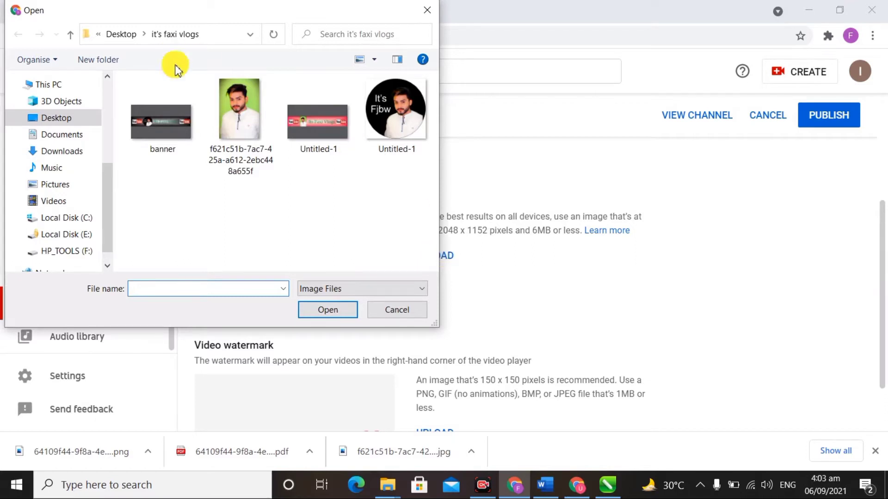
click(180, 112)
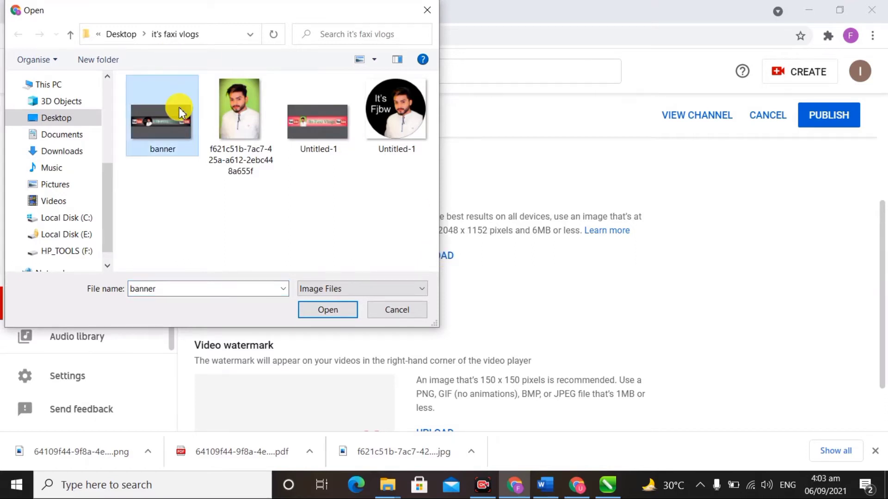
double_click(181, 112)
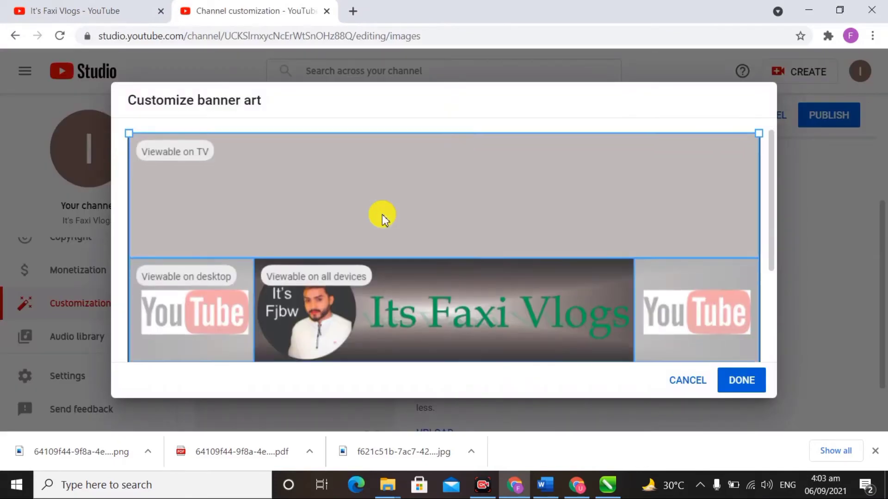
scroll(383, 215, down, 3)
scroll(383, 216, up, 2)
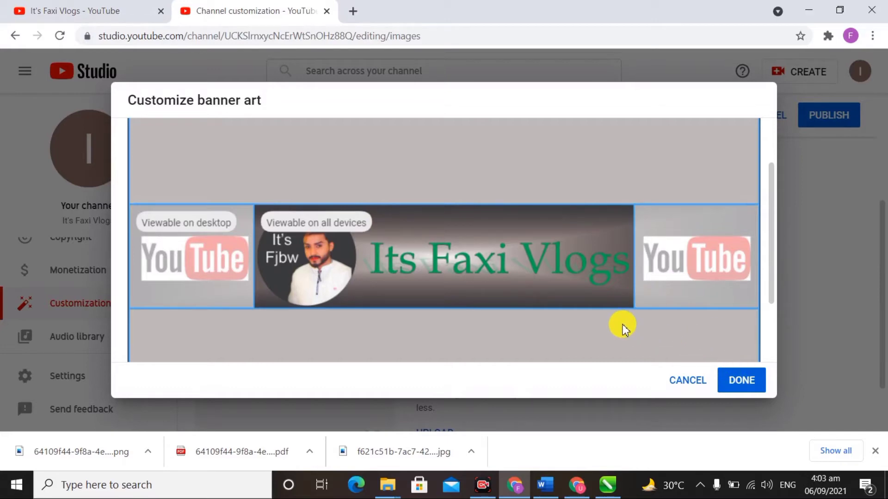
scroll(703, 271, down, 2)
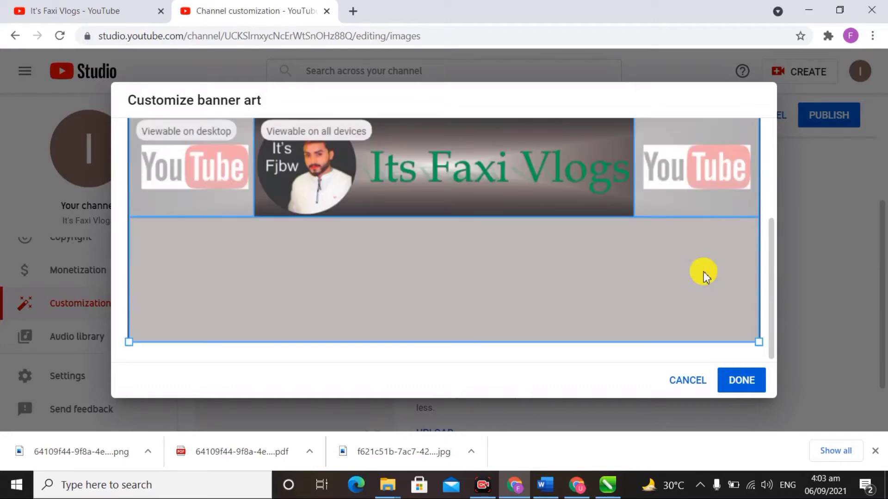
scroll(703, 271, up, 3)
scroll(703, 271, down, 1)
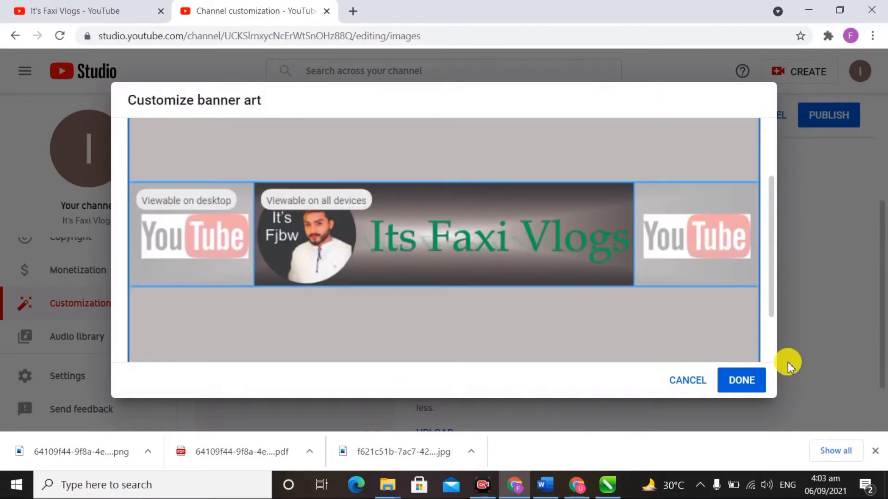
click(745, 381)
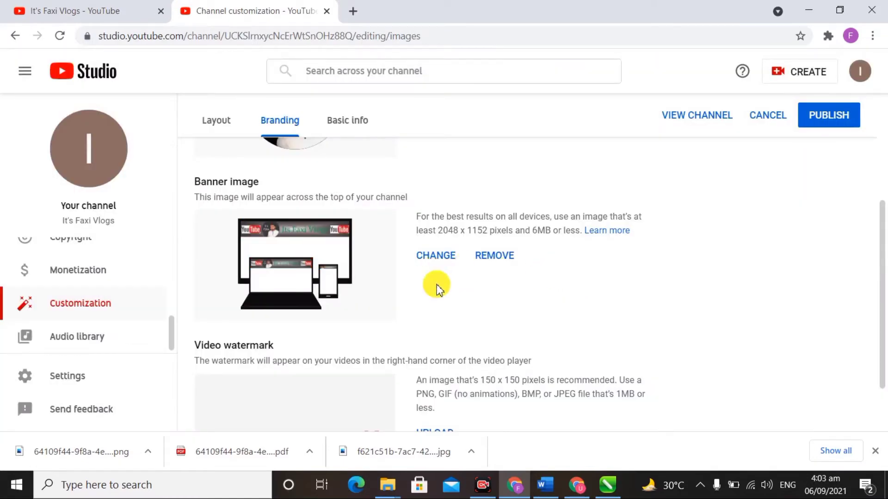
scroll(443, 287, down, 2)
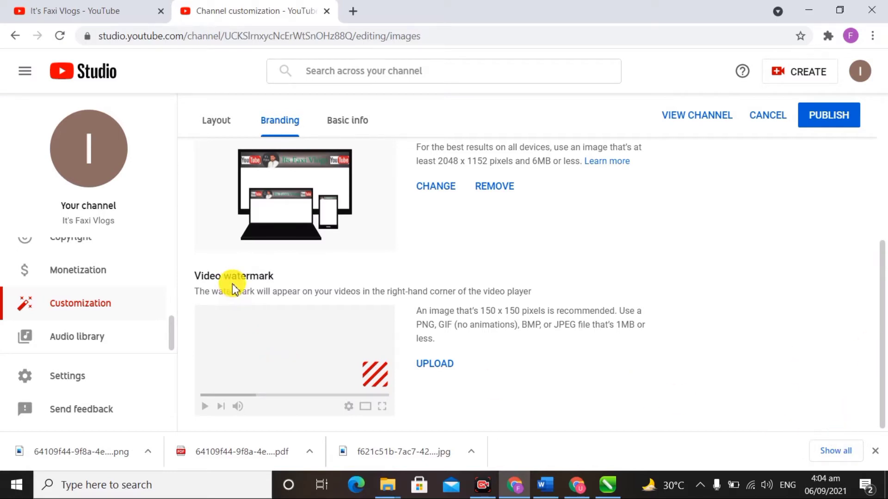
Step: Add the round Untitled-1 image as the video watermark, displayed for the entire video
click(437, 368)
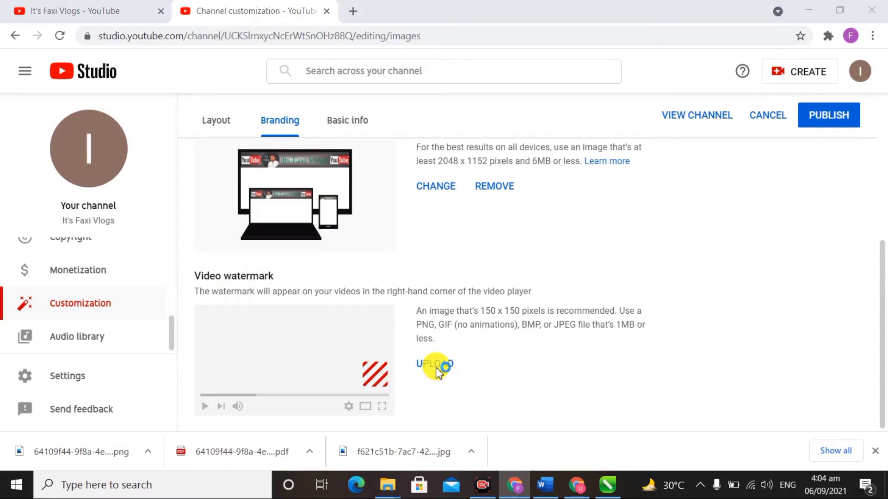
click(436, 368)
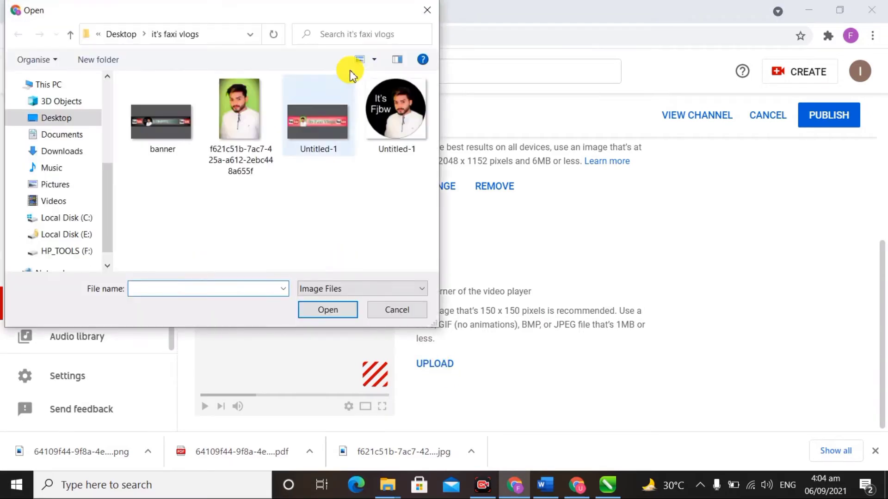
double_click(393, 129)
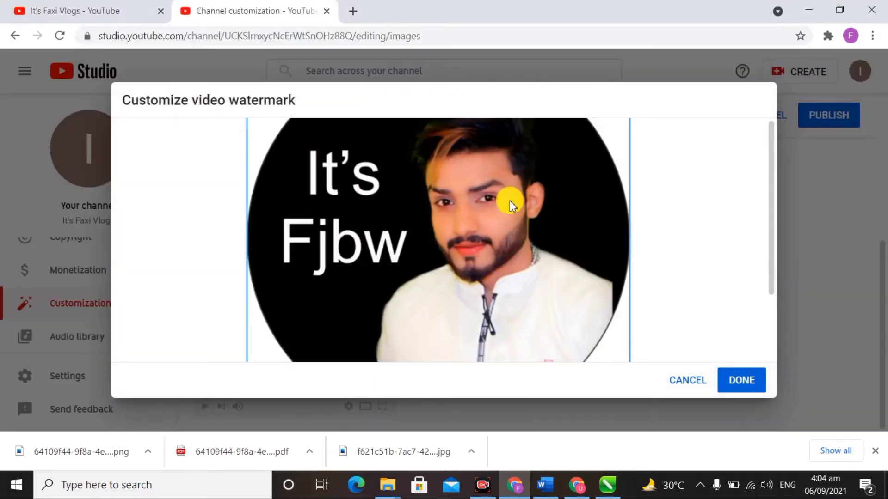
scroll(620, 216, down, 2)
scroll(620, 215, up, 2)
click(749, 383)
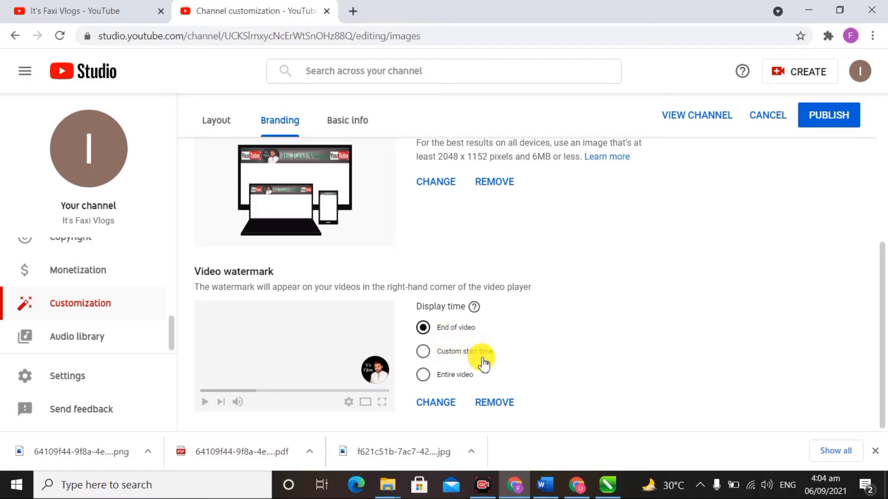
click(438, 376)
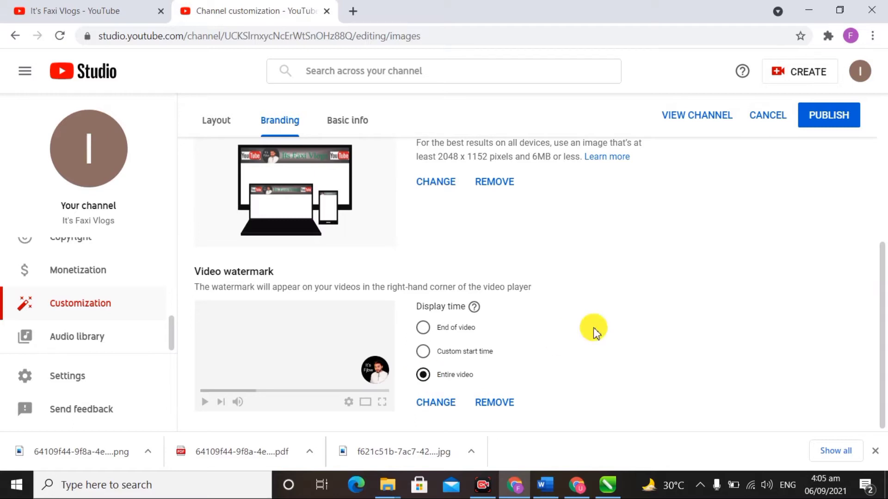
Step: Publish the branding changes to profile picture, banner and watermark
scroll(593, 330, up, 3)
scroll(593, 329, down, 3)
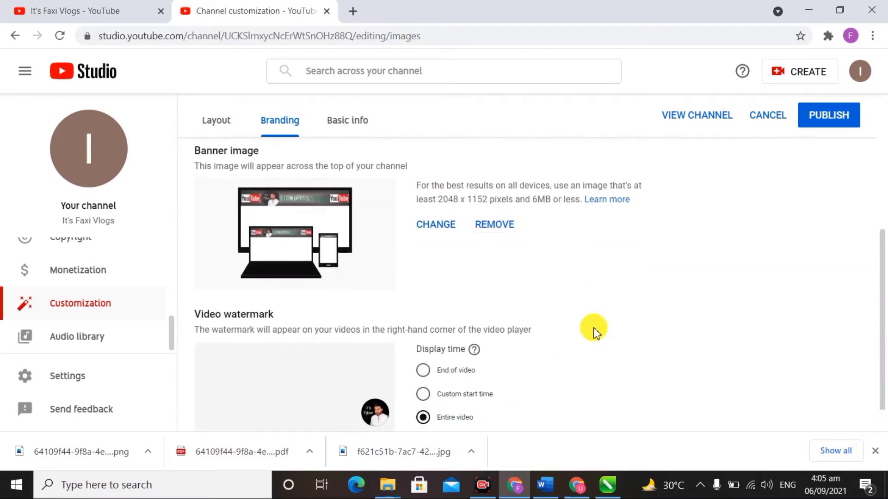
scroll(838, 125, up, 2)
click(838, 124)
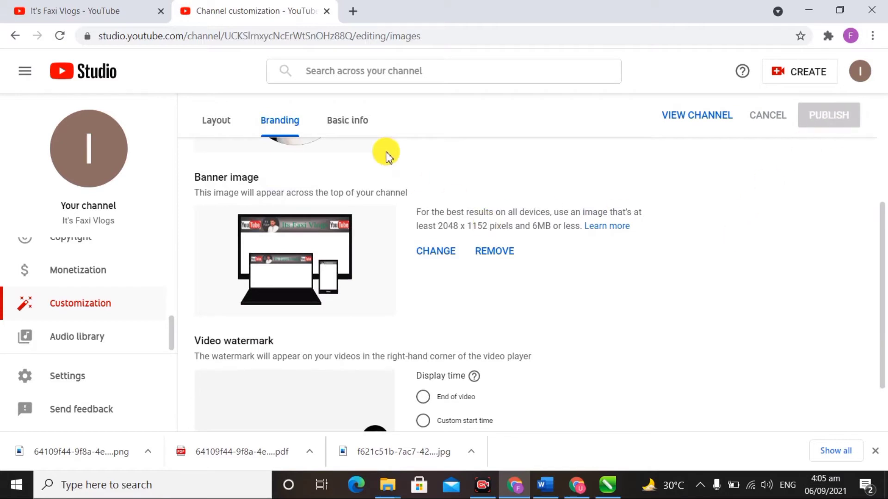
click(347, 132)
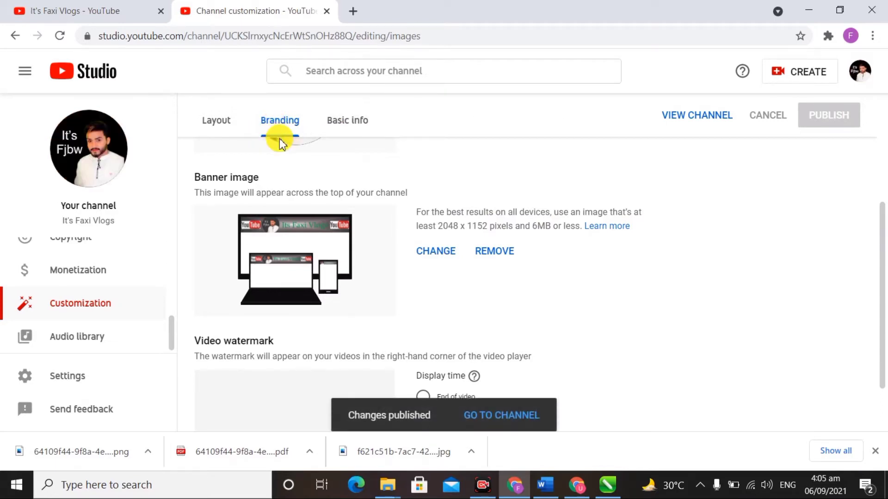
Step: Open the Layout tab, check the empty trailer slot, and review the featured sections
click(227, 123)
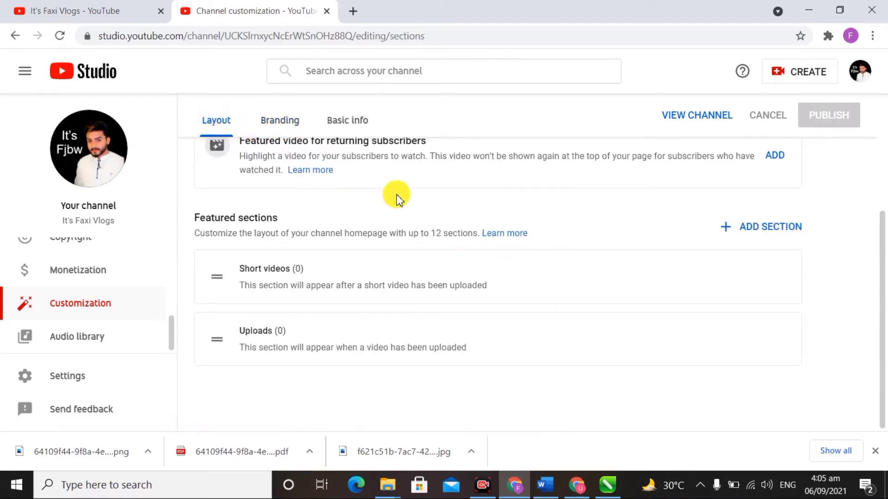
scroll(396, 197, up, 4)
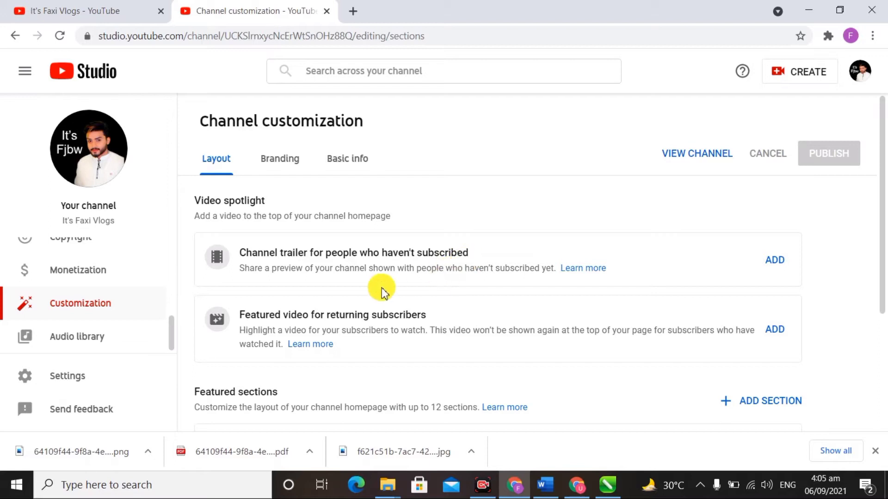
click(776, 262)
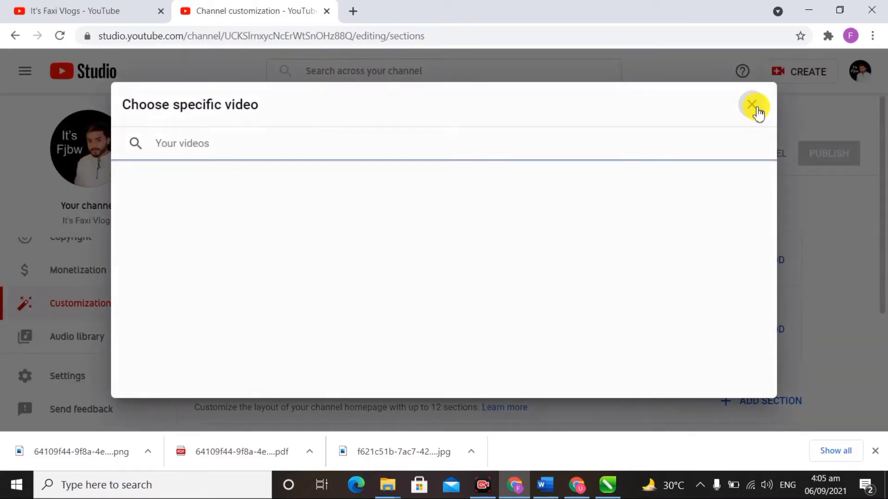
click(753, 105)
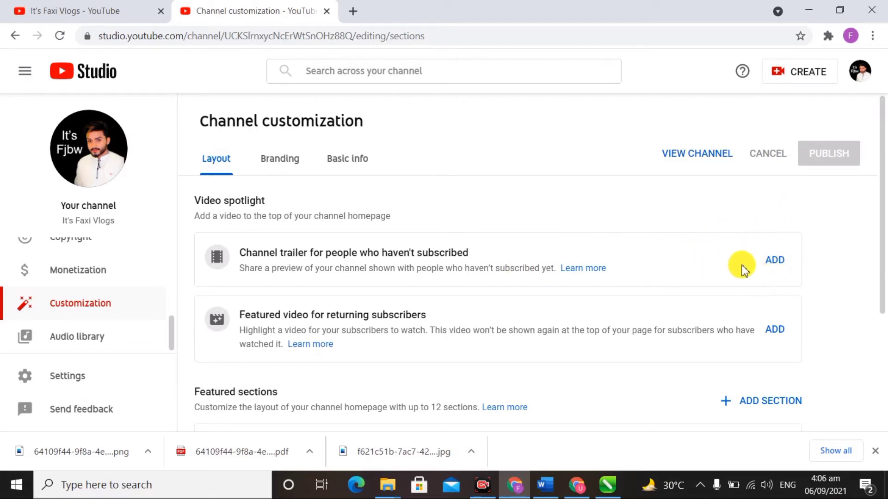
scroll(611, 245, down, 1)
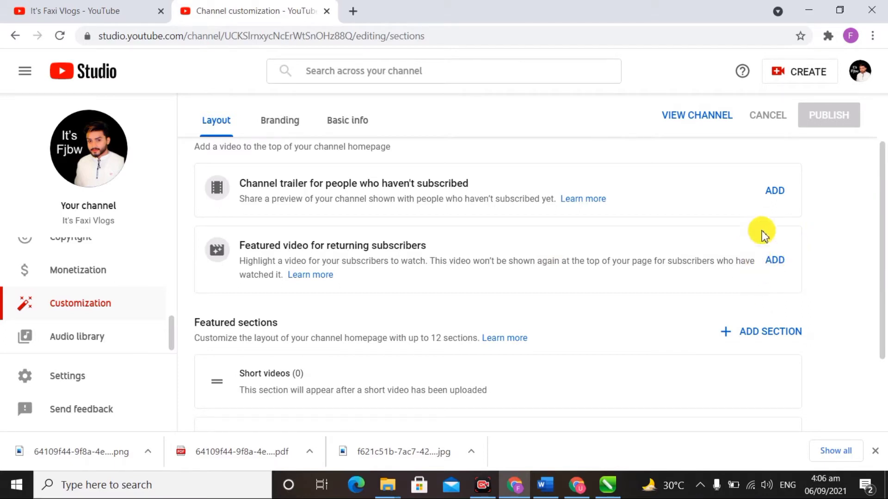
scroll(729, 311, down, 2)
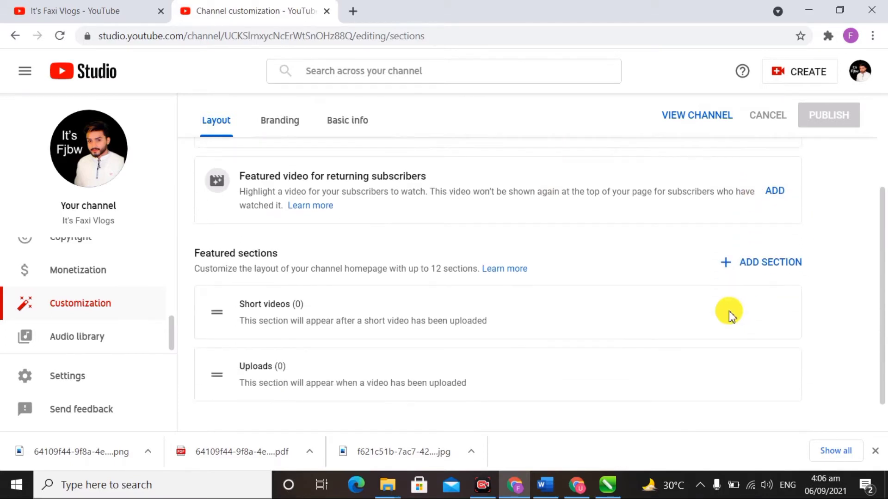
scroll(729, 311, down, 1)
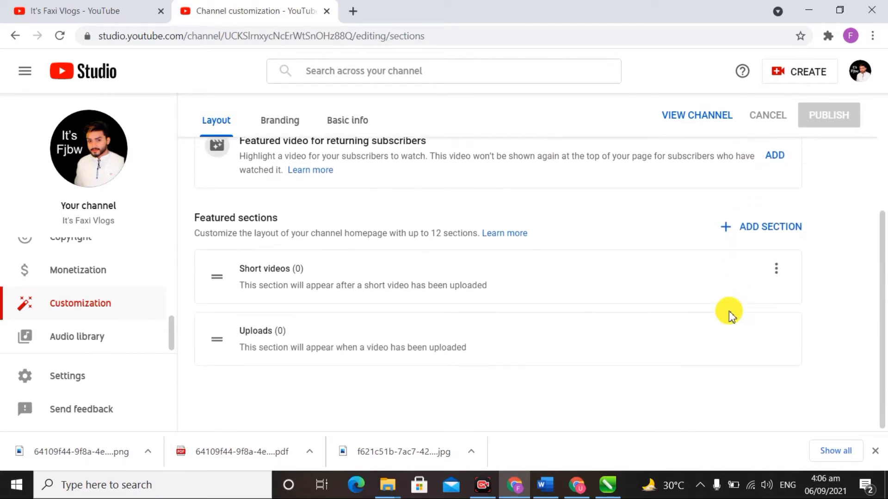
Step: Add a Popular uploads section to the featured sections
click(735, 232)
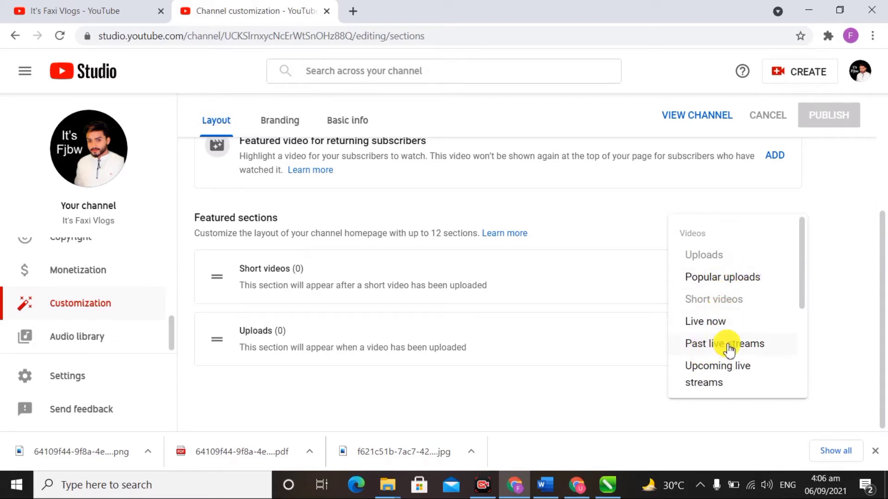
scroll(723, 343, down, 3)
scroll(726, 345, up, 3)
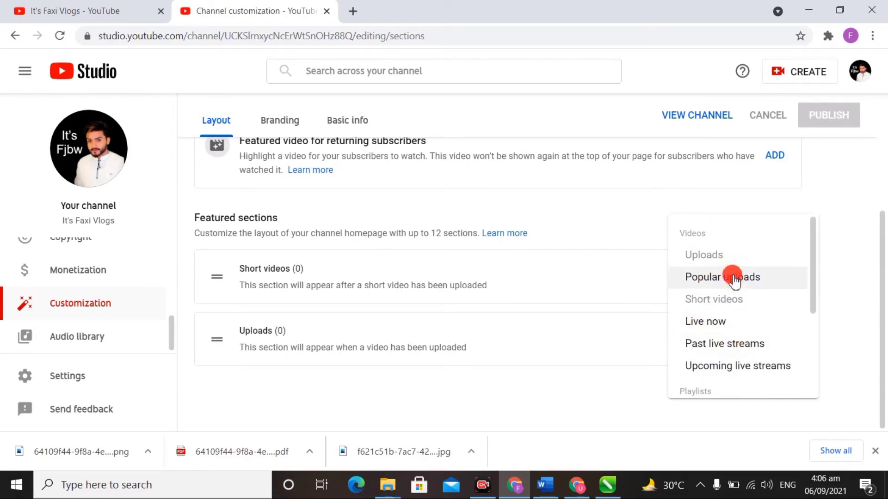
click(734, 279)
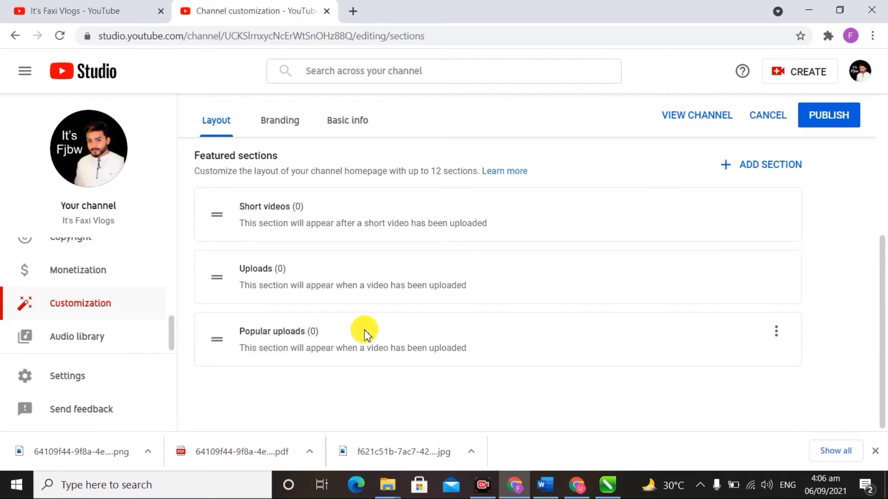
Step: Start a Multiple playlists section, then cancel it without adding
click(769, 167)
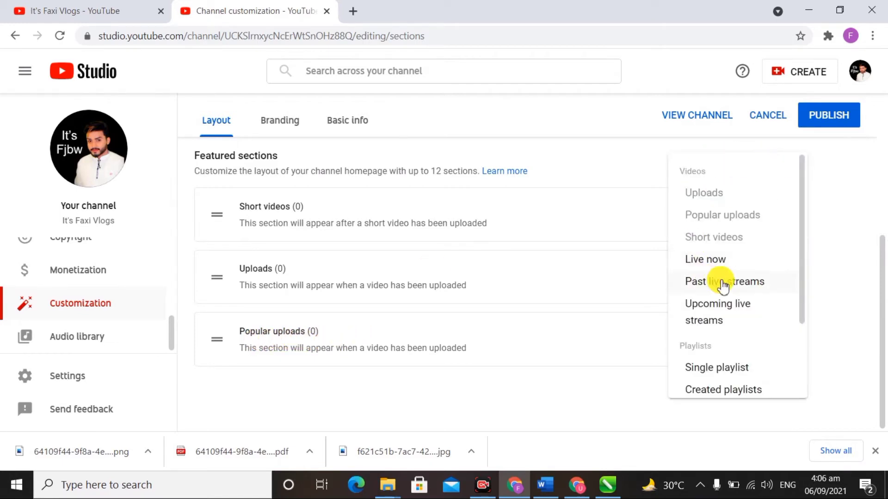
scroll(723, 287, down, 2)
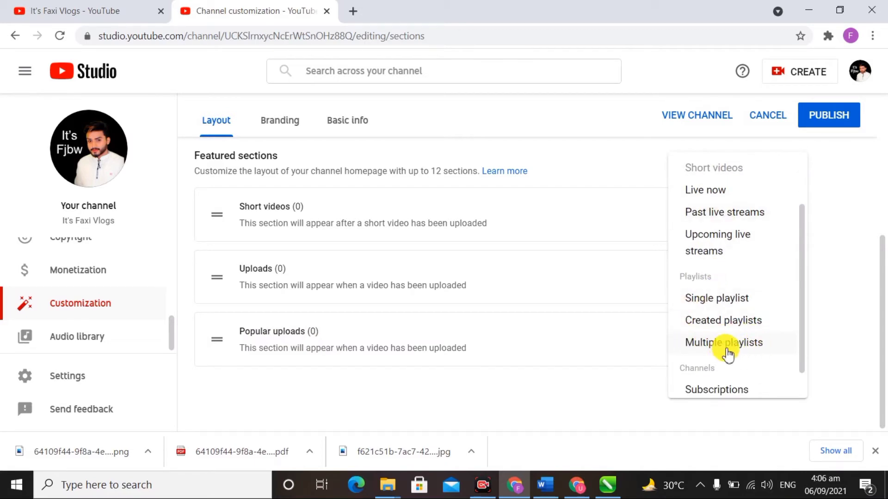
scroll(727, 353, down, 1)
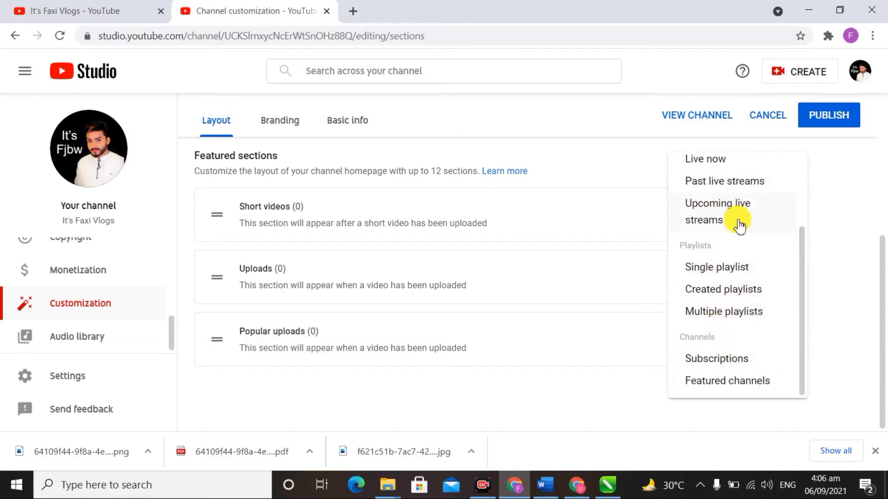
scroll(744, 296, up, 2)
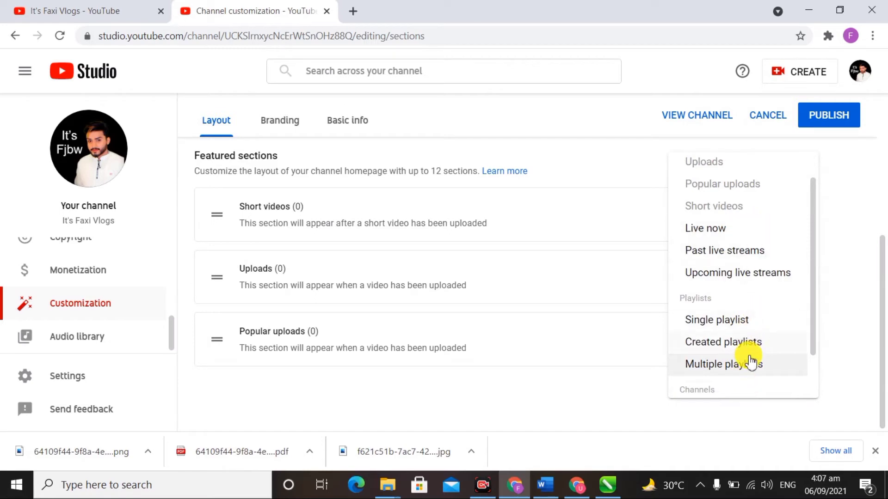
click(749, 366)
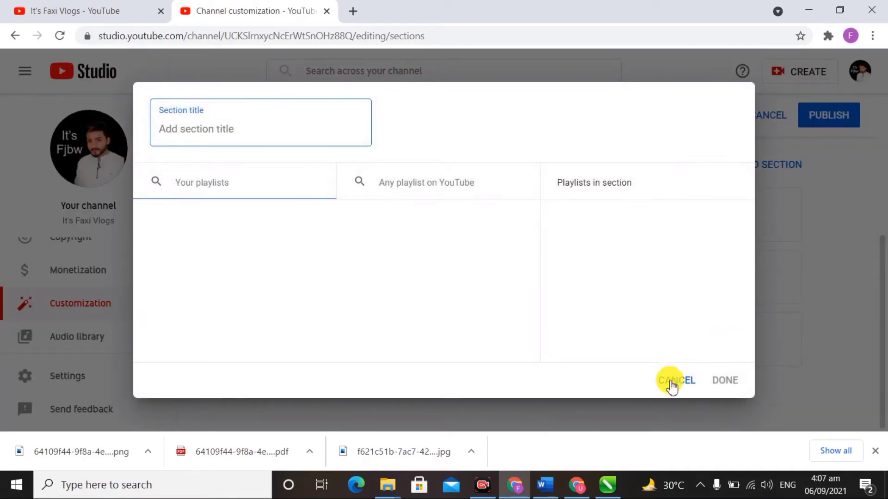
click(677, 382)
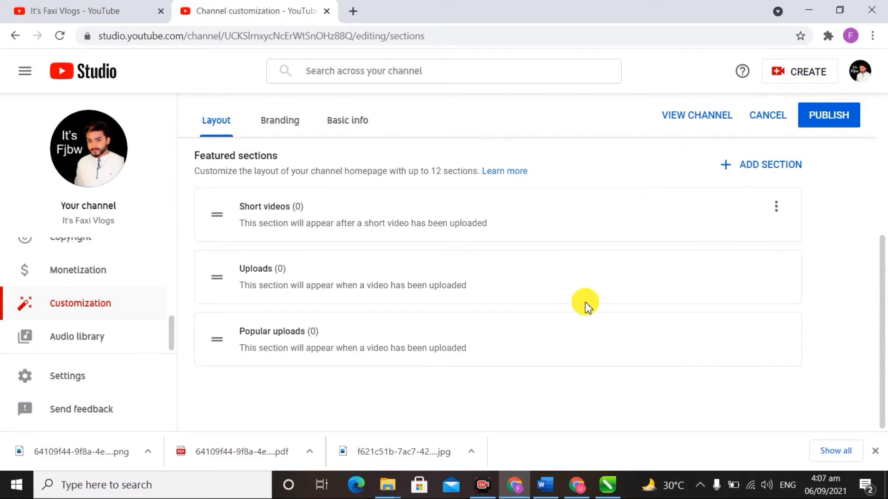
scroll(584, 301, up, 5)
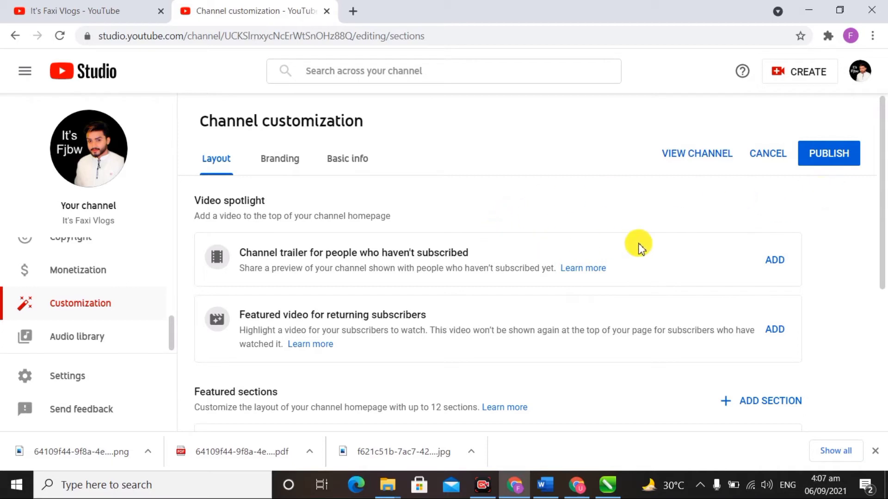
Step: Publish the layout changes with the new Popular uploads section
click(838, 154)
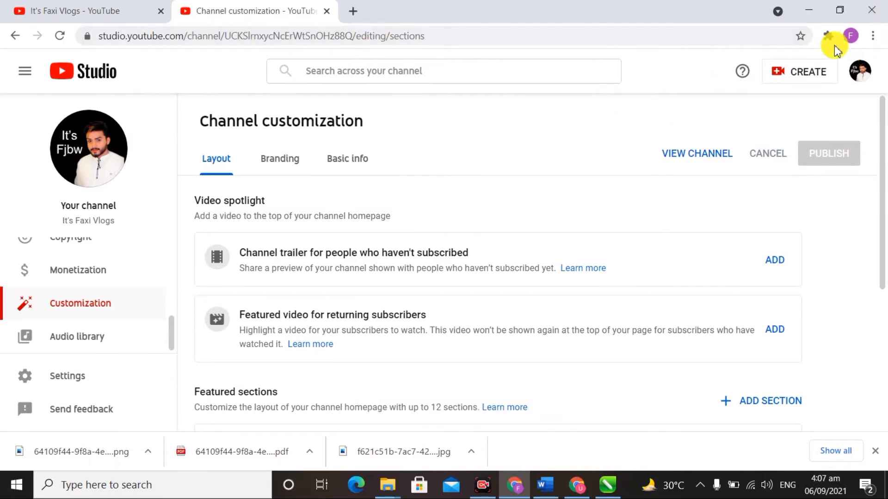
click(860, 75)
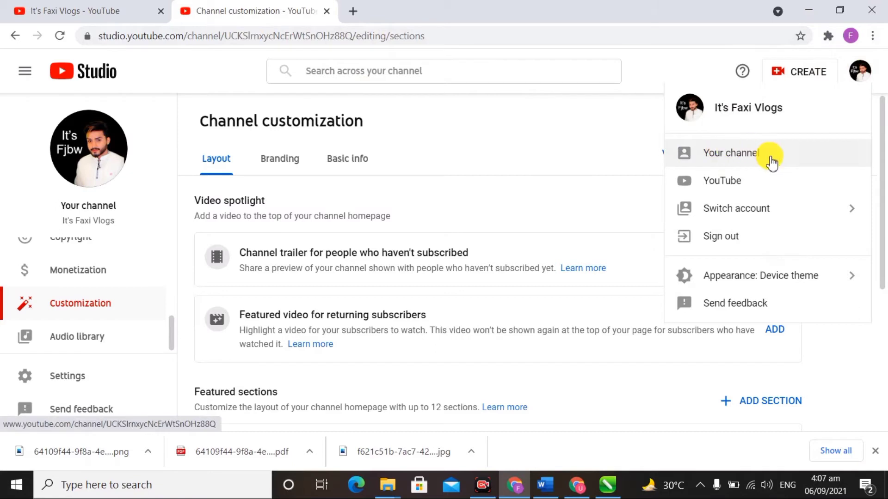
click(861, 80)
click(863, 82)
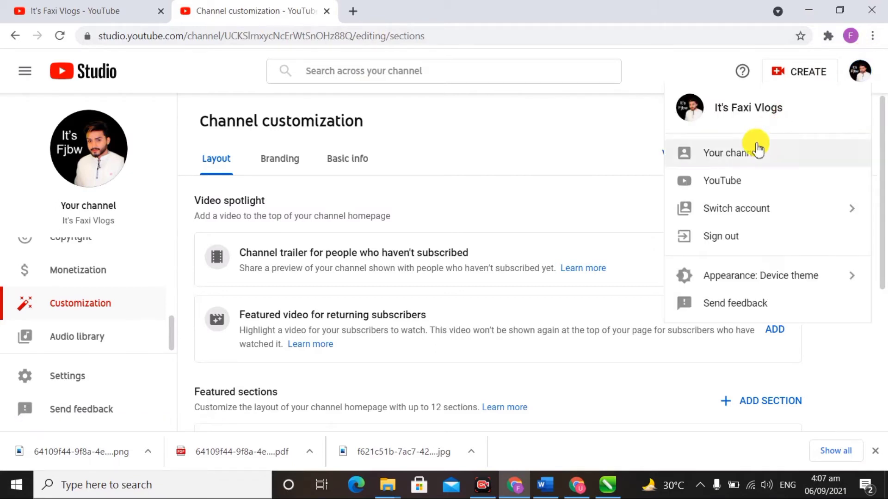
Step: View the public It's Faxi Vlogs channel page with its live banner and round profile picture
click(727, 159)
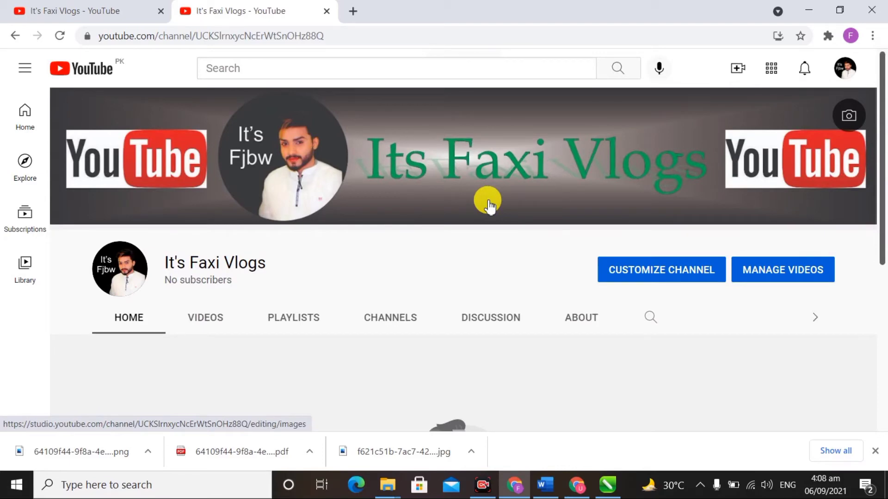
scroll(487, 201, down, 5)
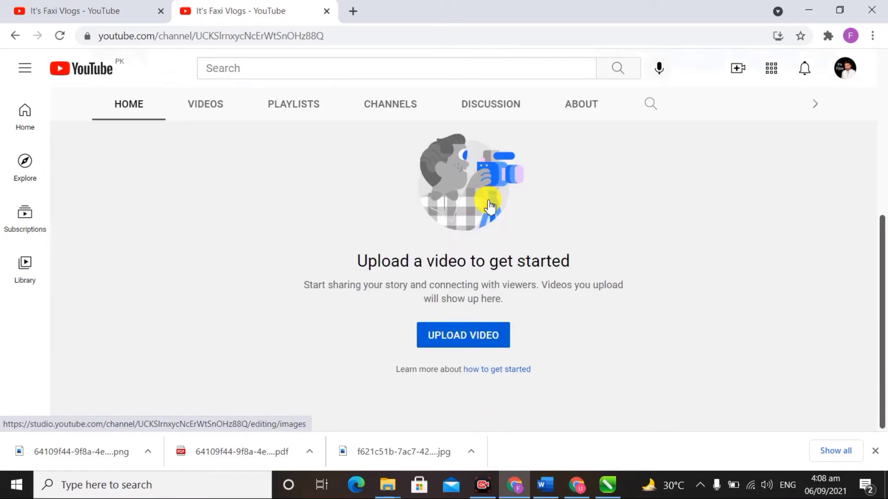
scroll(487, 201, up, 3)
scroll(488, 201, up, 2)
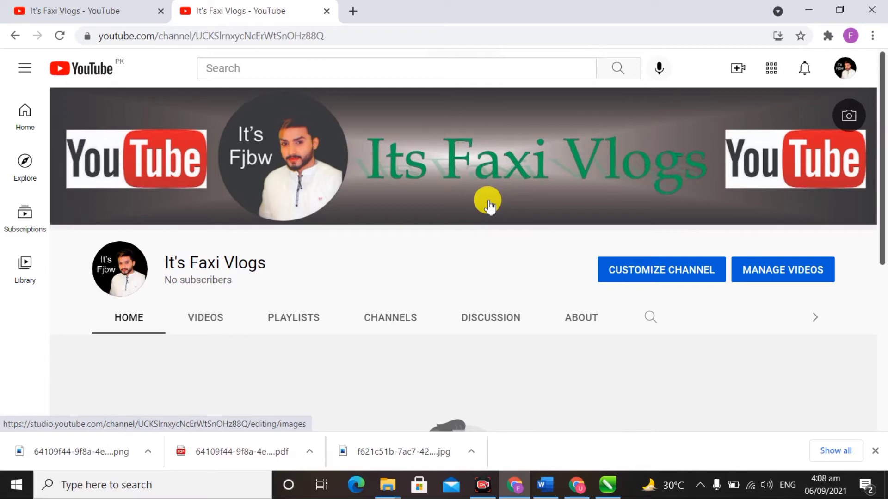
Step: Go from the channel page to the empty Content list in Studio via MANAGE VIDEOS
click(794, 272)
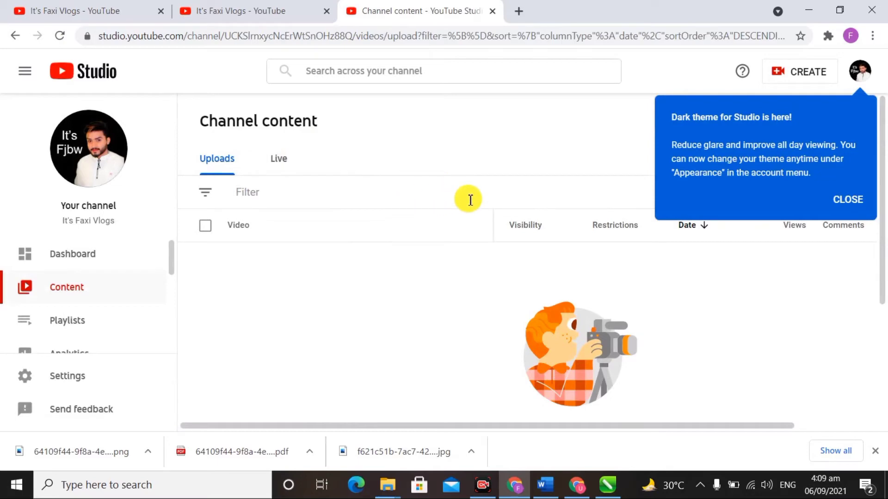
scroll(147, 311, down, 3)
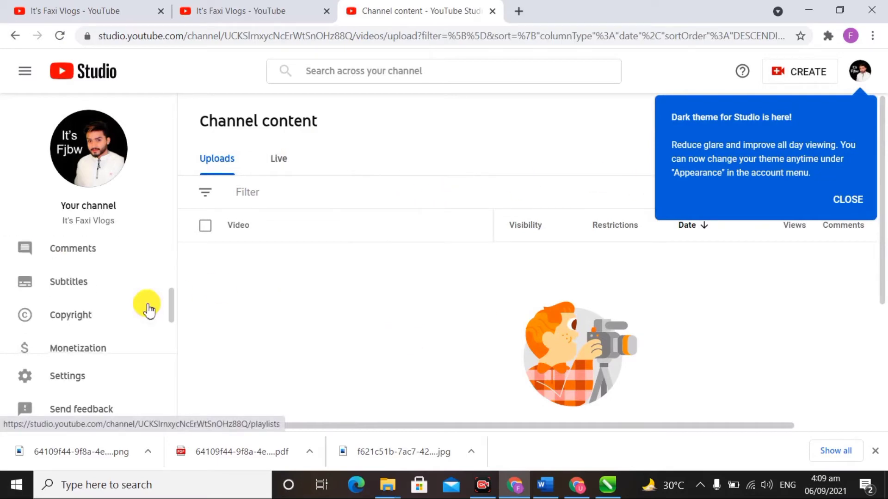
scroll(147, 311, down, 2)
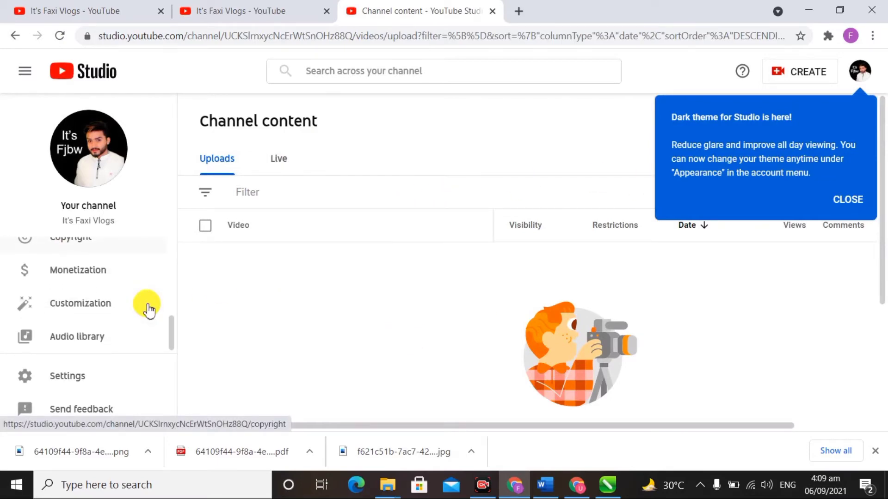
Step: In Settings > Channel basic info, set the country of residence to Pakistan
click(68, 378)
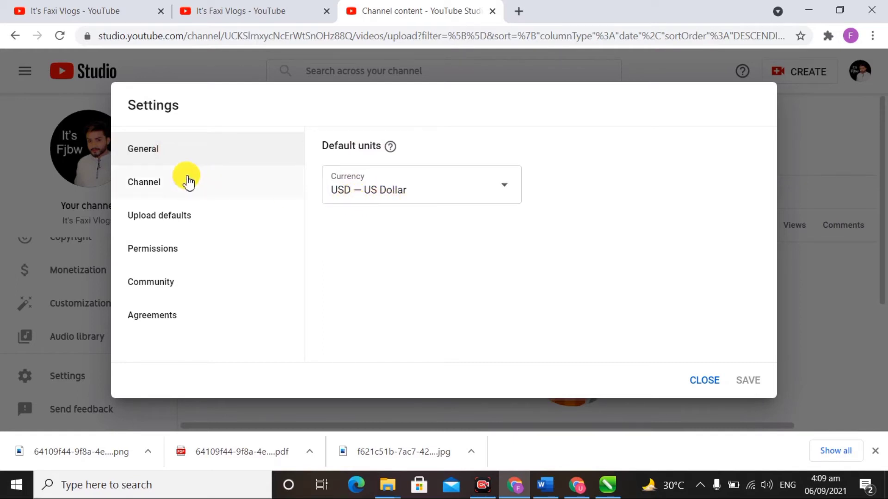
click(153, 189)
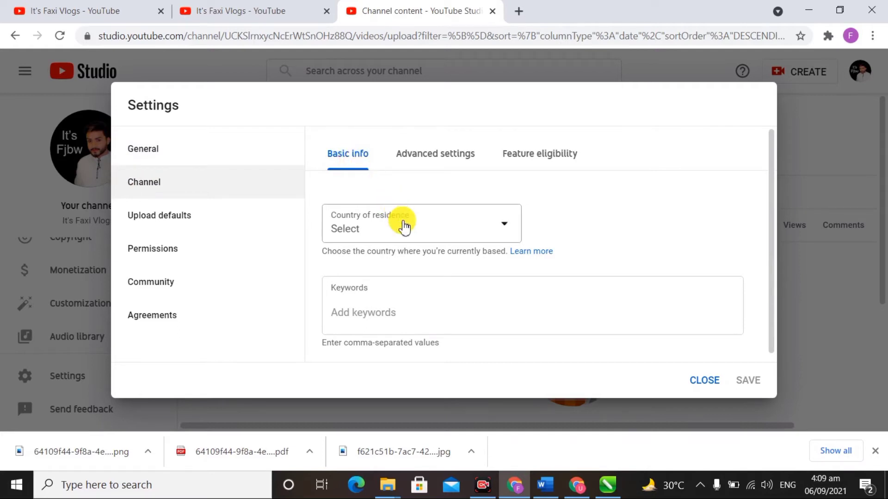
click(443, 234)
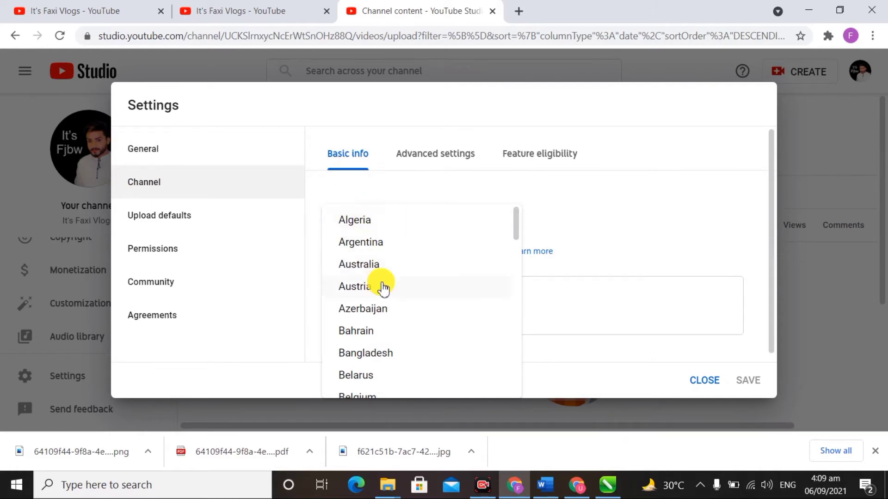
scroll(382, 286, down, 3)
scroll(383, 287, down, 10)
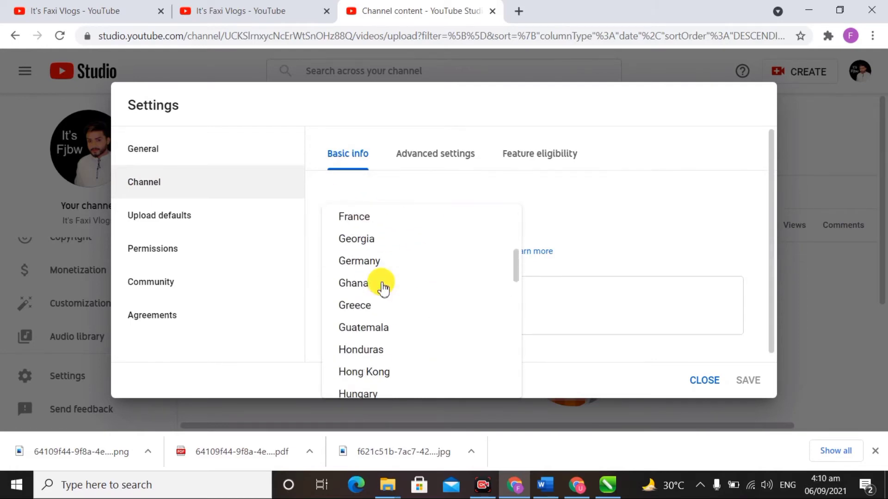
scroll(383, 287, down, 10)
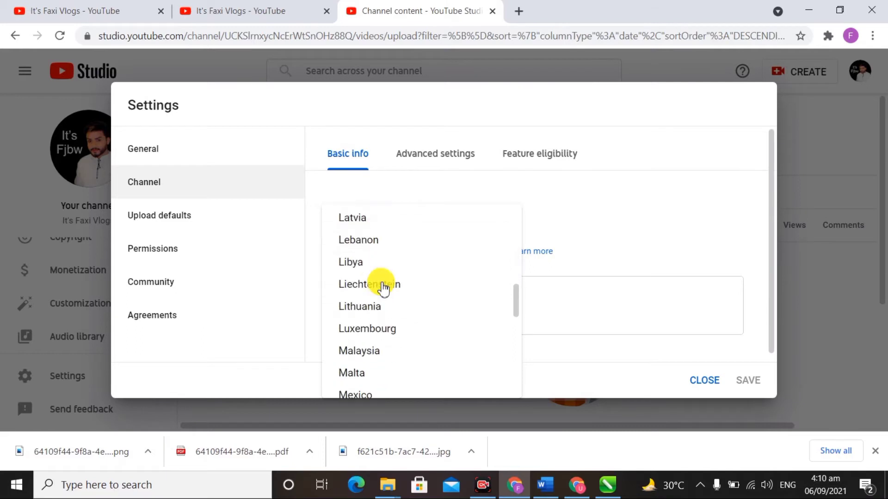
scroll(383, 287, down, 8)
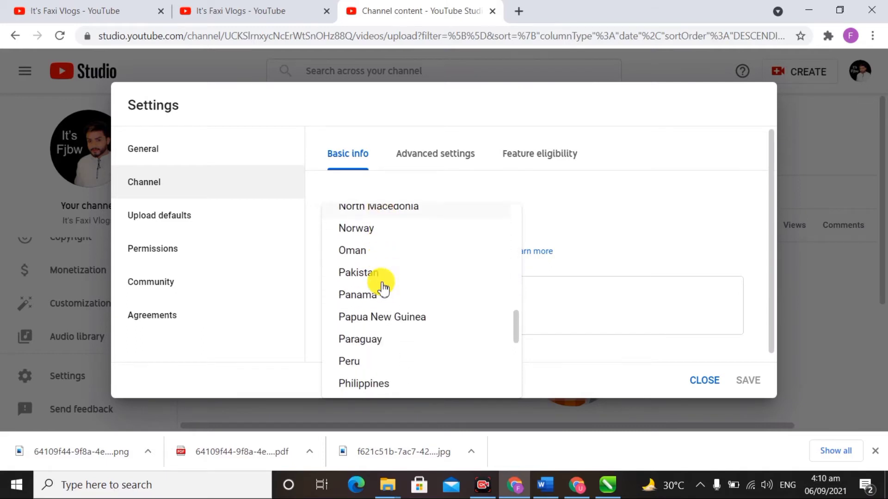
click(370, 276)
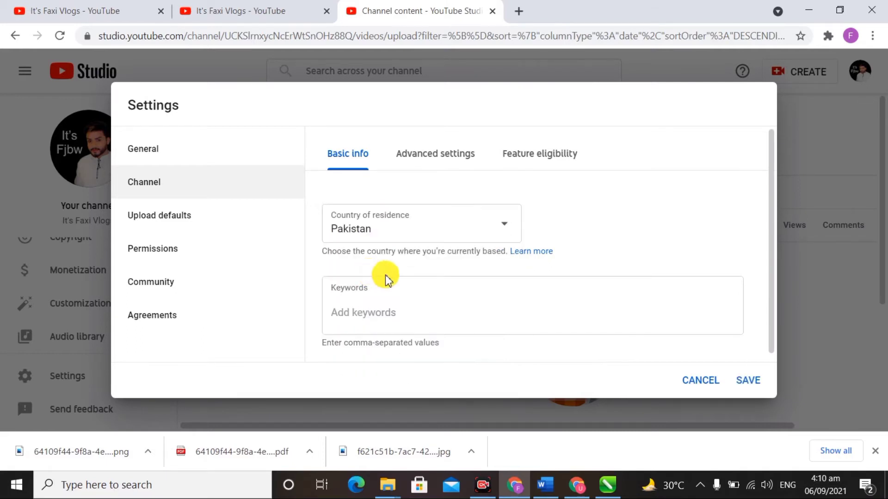
scroll(410, 311, down, 1)
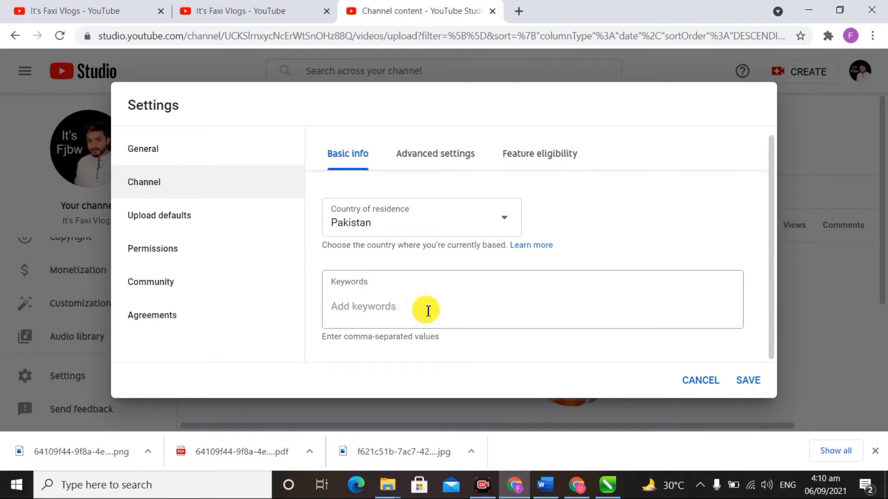
click(443, 311)
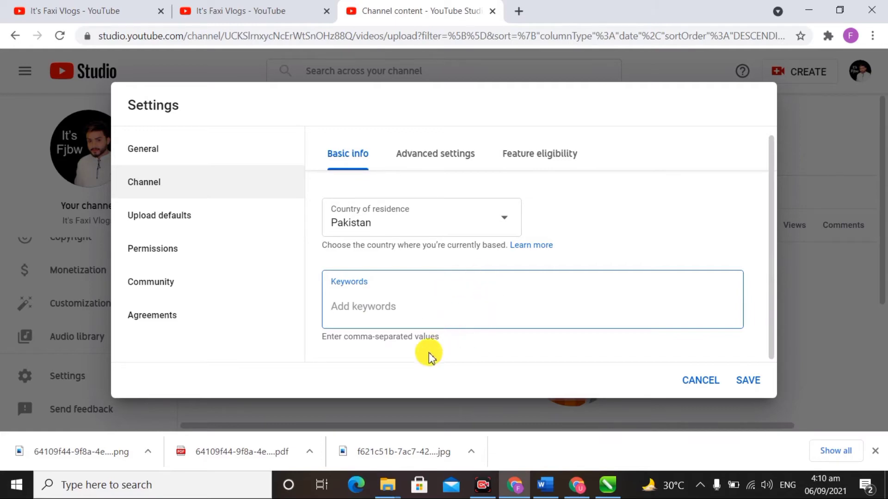
Step: Copy the Tags line from the Word notes document and return to Studio's Keywords field
click(546, 486)
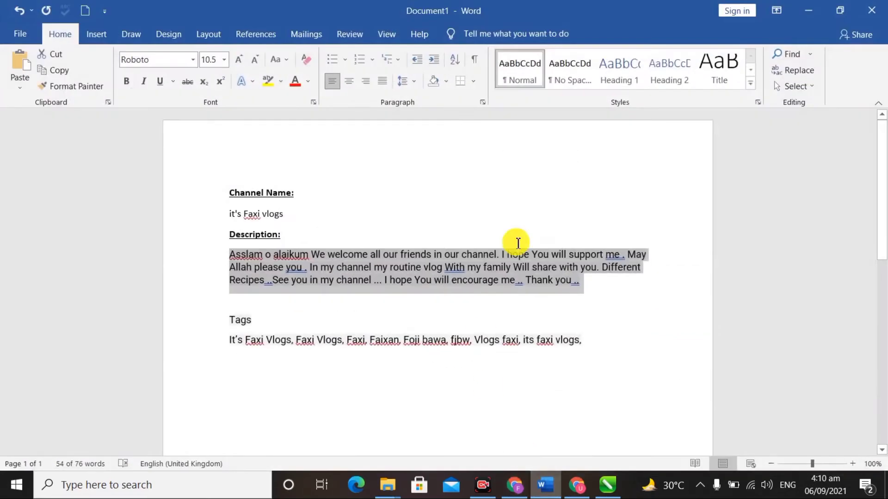
drag(232, 343, 598, 346)
key(ctrl+c)
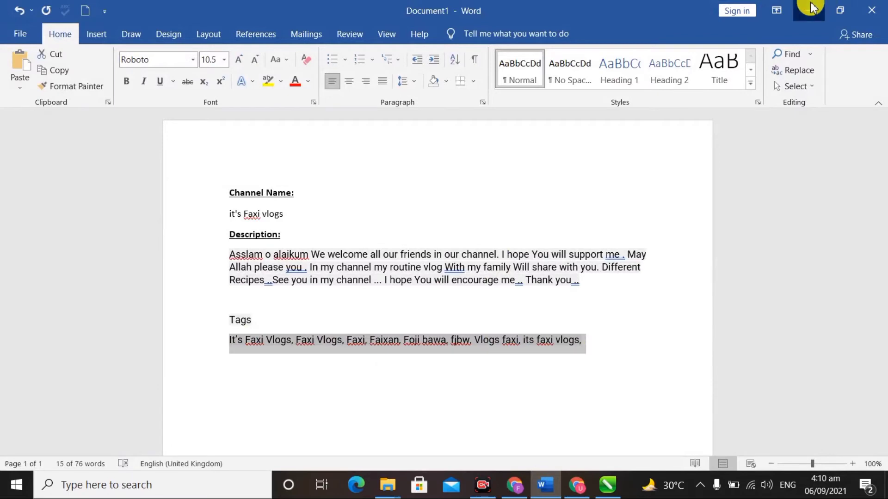
click(821, 6)
click(402, 306)
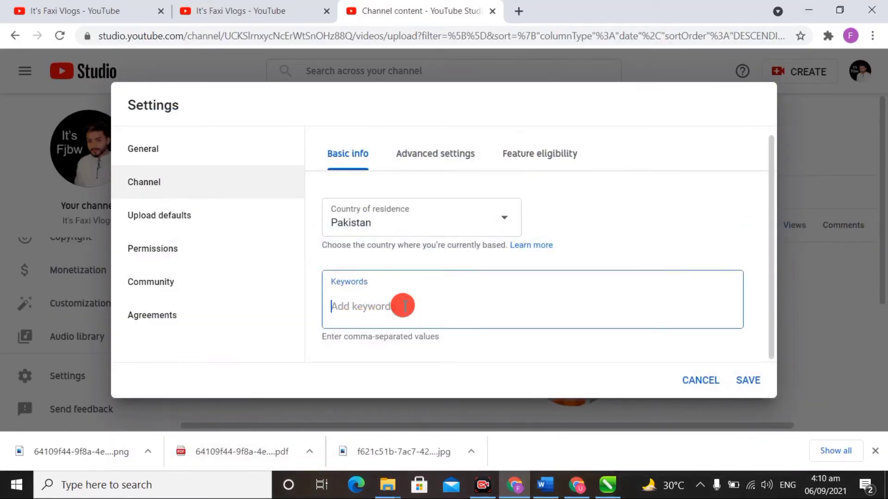
Step: Paste the eight copied tags into the Keywords field, reaching 89/500 characters
key(ctrl+v)
scroll(405, 312, down, 1)
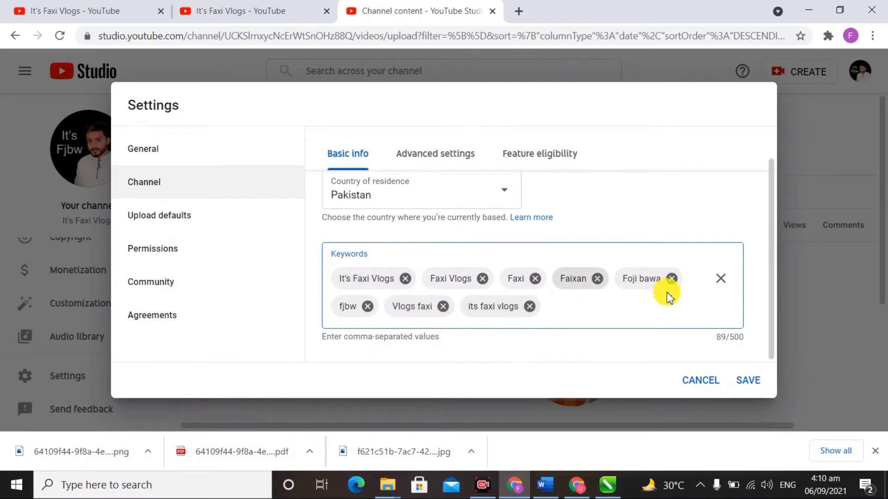
scroll(590, 305, up, 1)
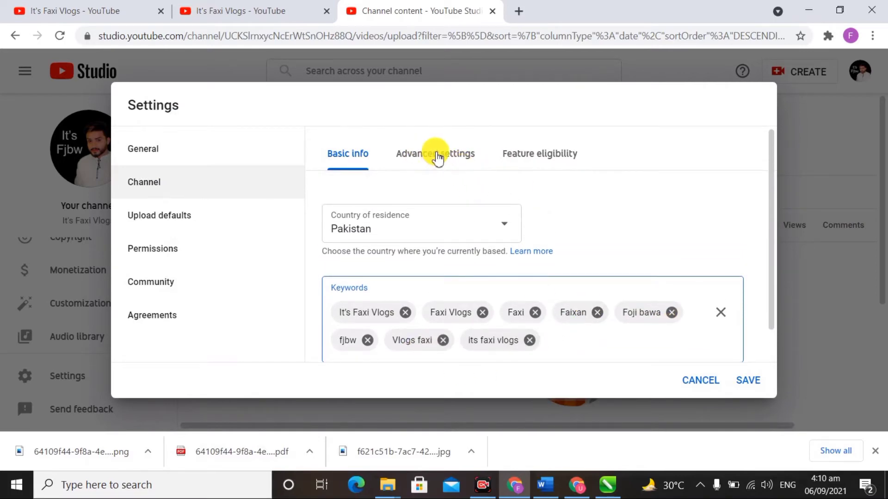
Step: In Advanced settings, set the channel as not made for kids
click(436, 157)
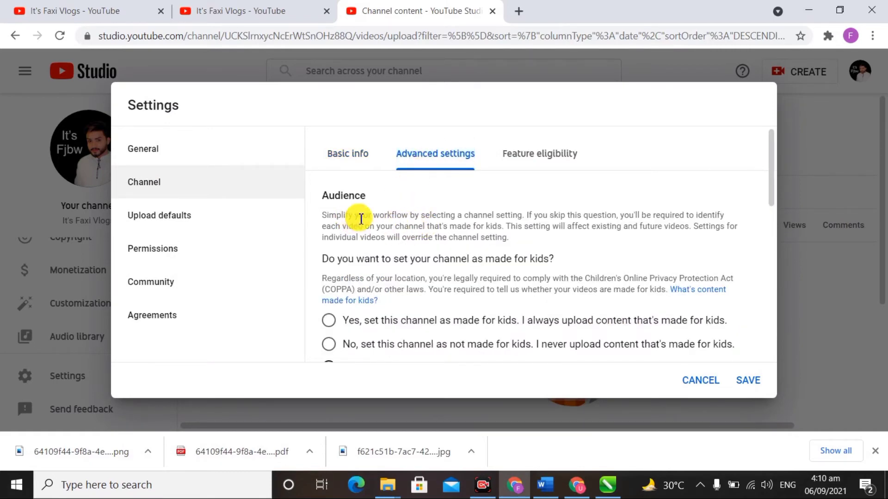
scroll(374, 225, down, 1)
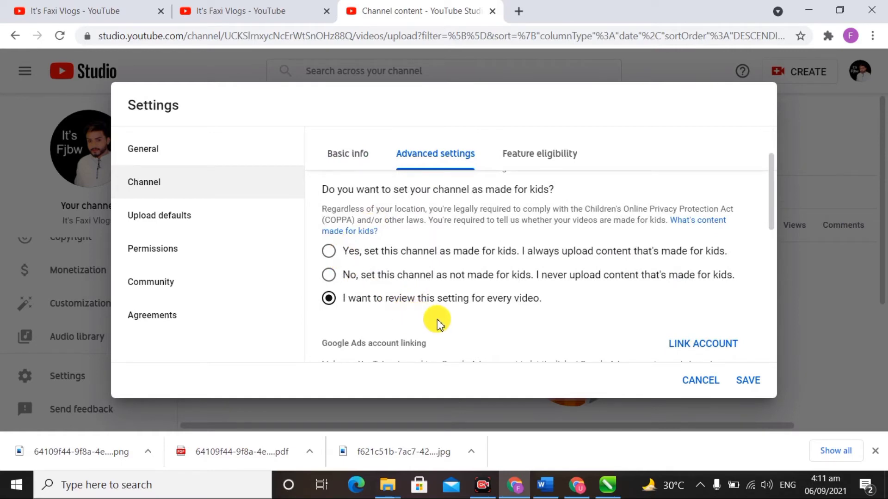
click(366, 278)
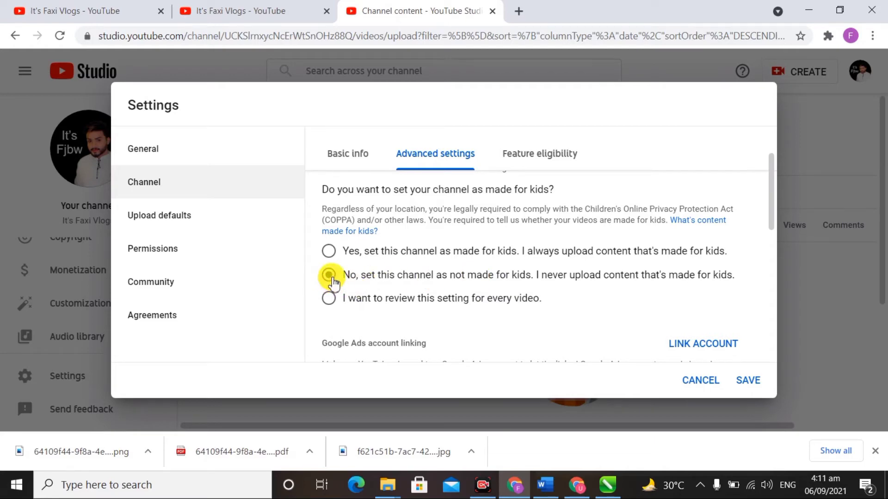
scroll(330, 277, down, 3)
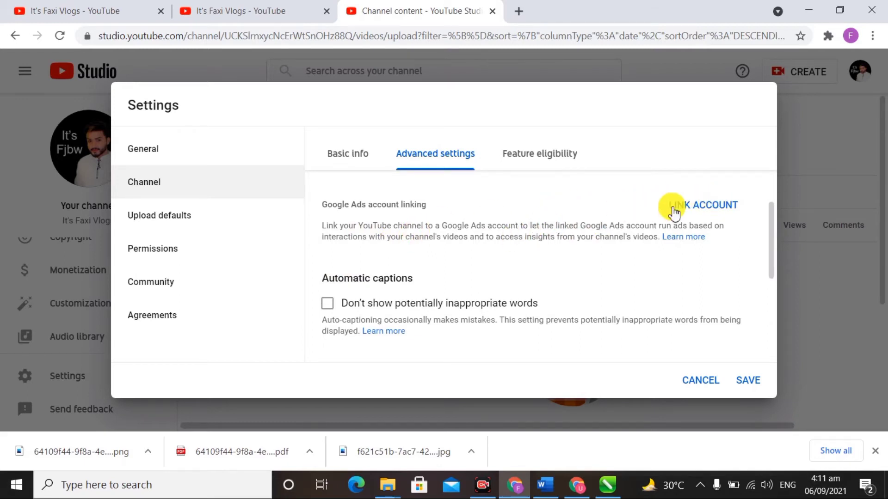
Step: Untick the public subscriber count display and keep 'Disable interest-based ads' unticked
scroll(459, 268, down, 3)
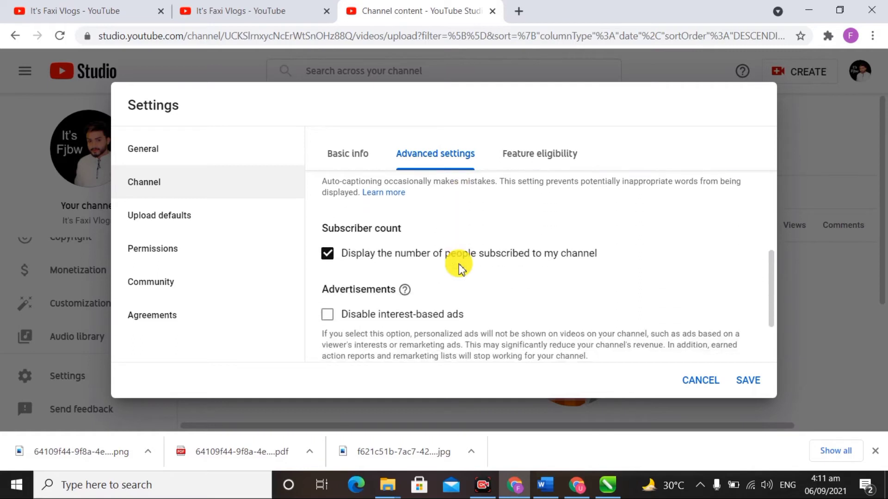
scroll(439, 255, up, 2)
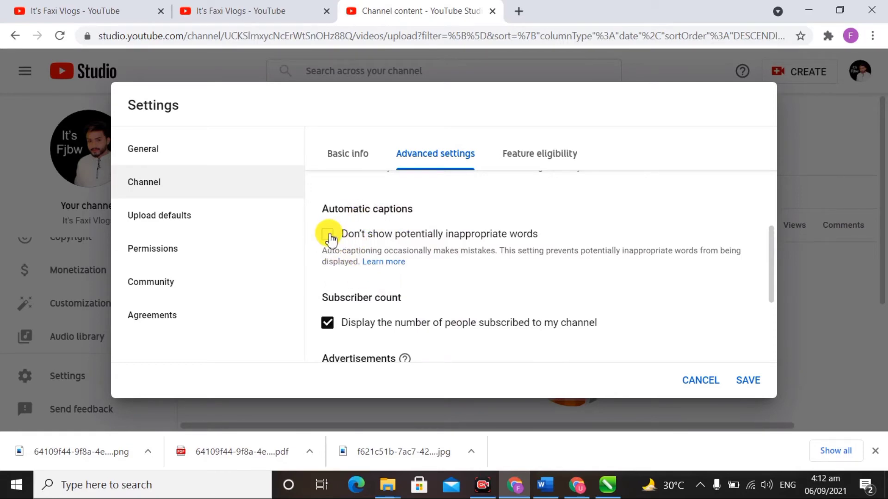
scroll(446, 290, down, 1)
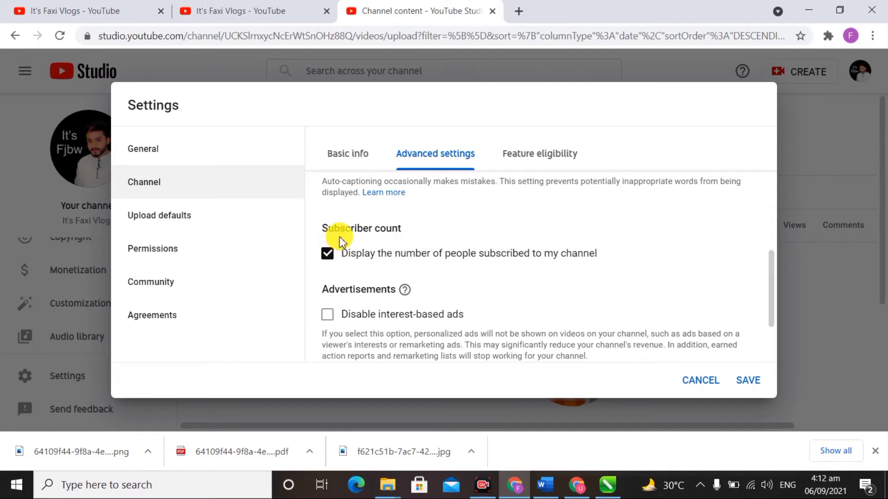
click(330, 256)
scroll(375, 269, down, 1)
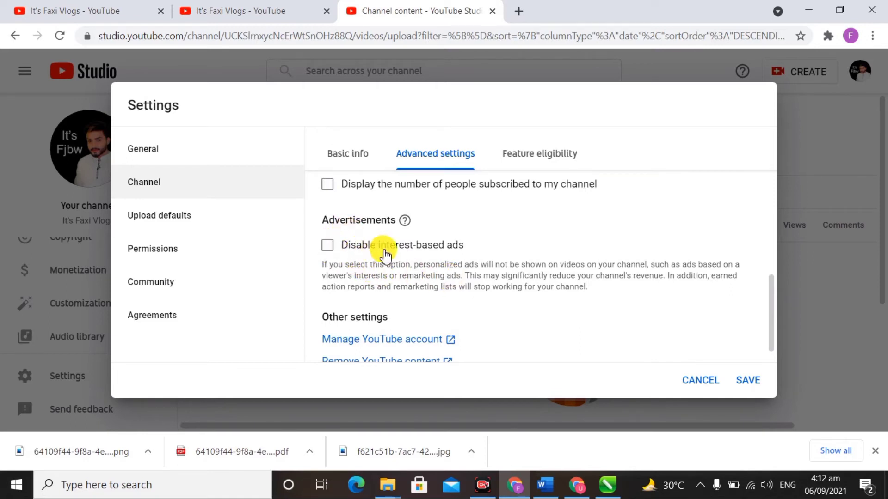
click(330, 248)
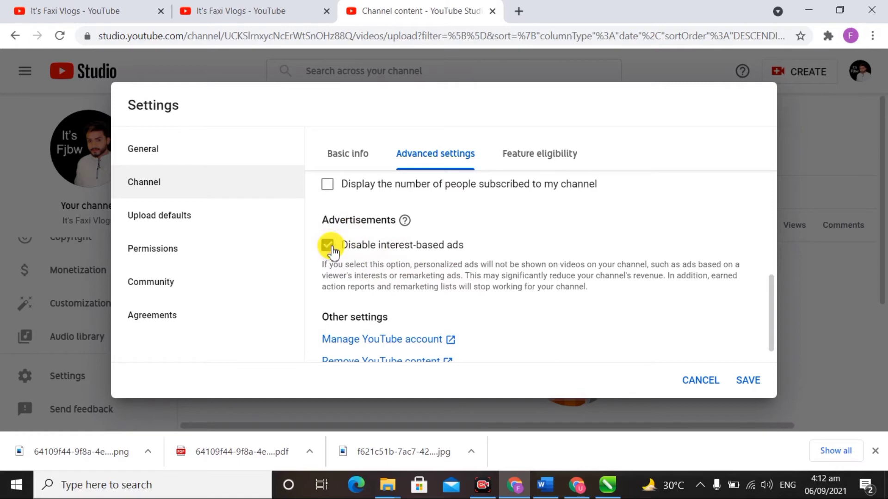
click(329, 247)
scroll(447, 323, down, 1)
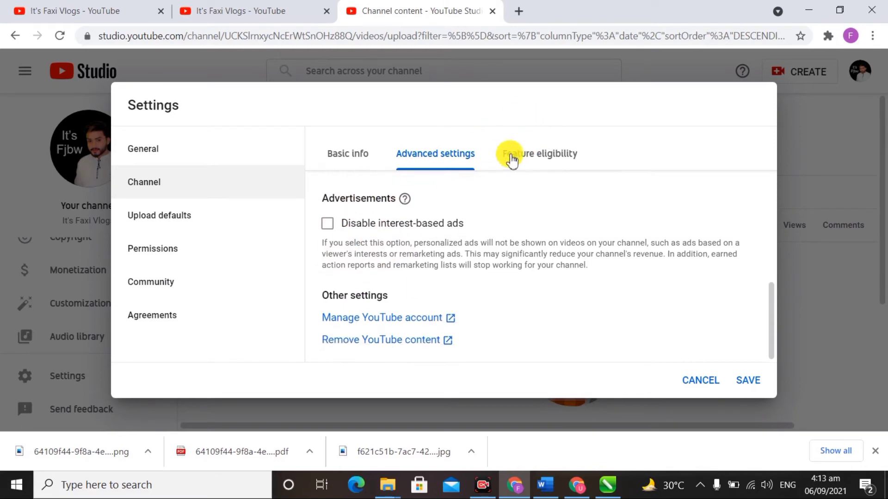
Step: Review Feature eligibility and expand the phone verification requirements
click(543, 154)
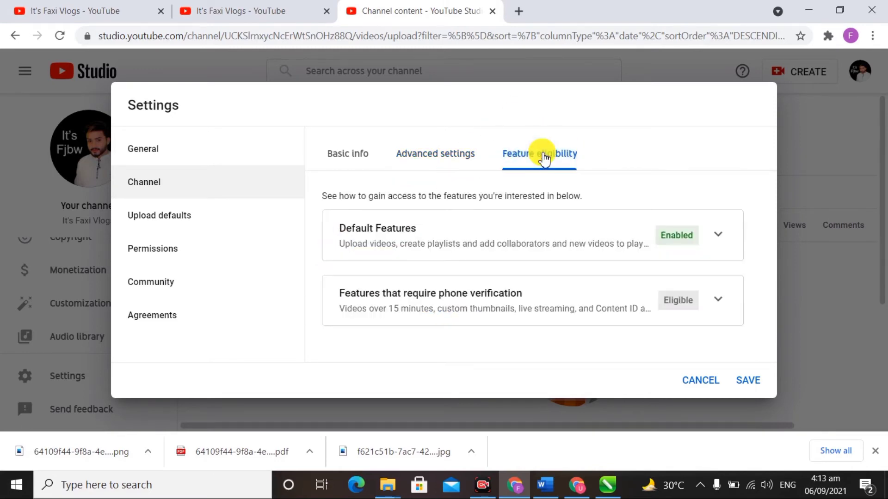
click(716, 299)
scroll(613, 322, down, 2)
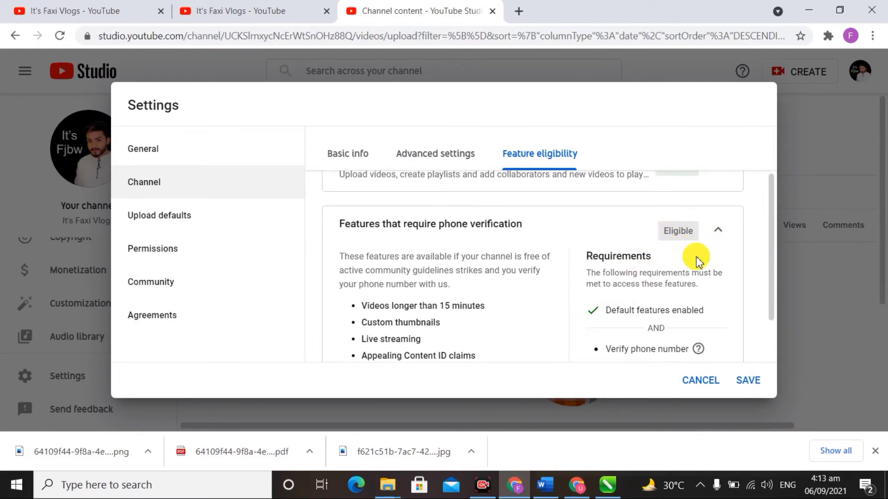
scroll(694, 258, down, 2)
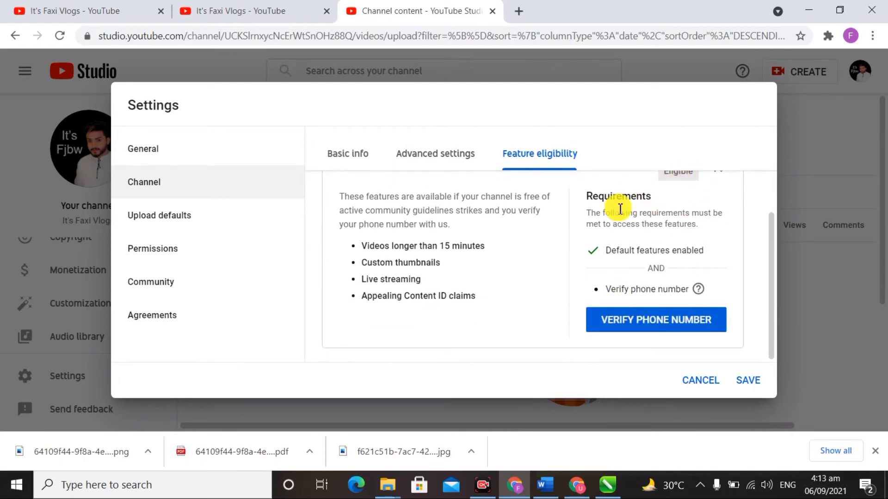
scroll(543, 244, up, 2)
scroll(562, 273, down, 2)
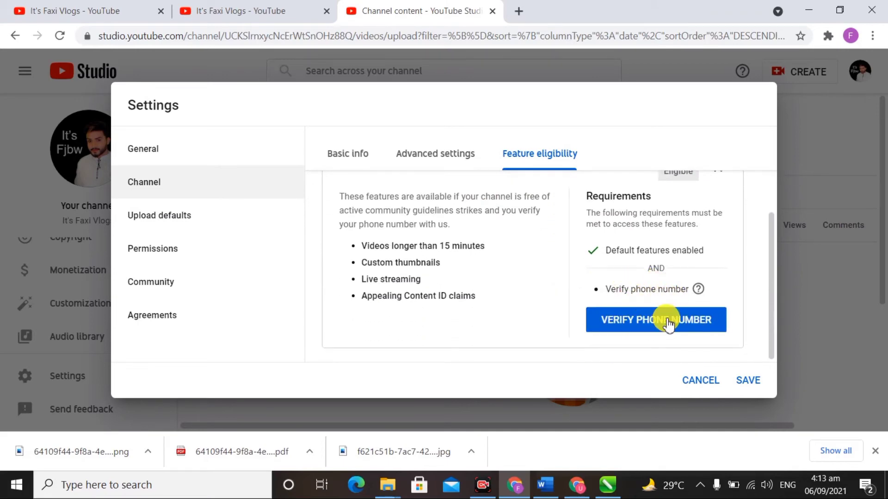
Step: Start phone number verification, close that page, and bring up Upload defaults
click(668, 321)
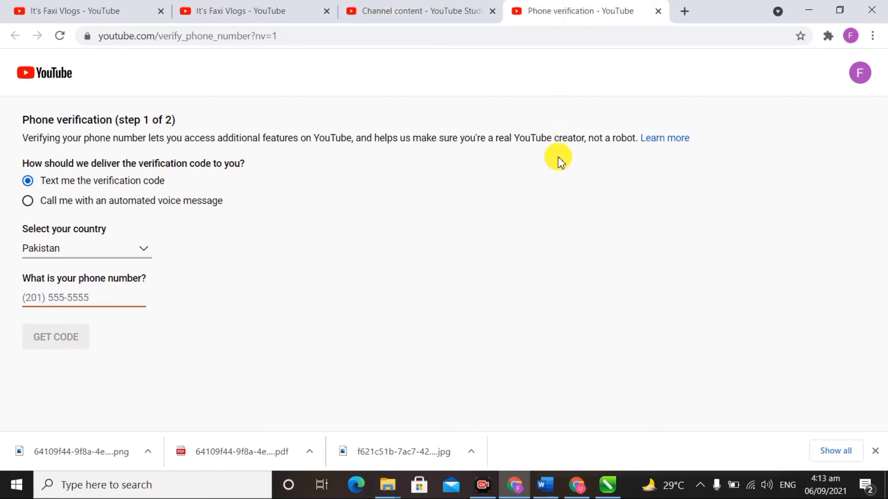
click(657, 11)
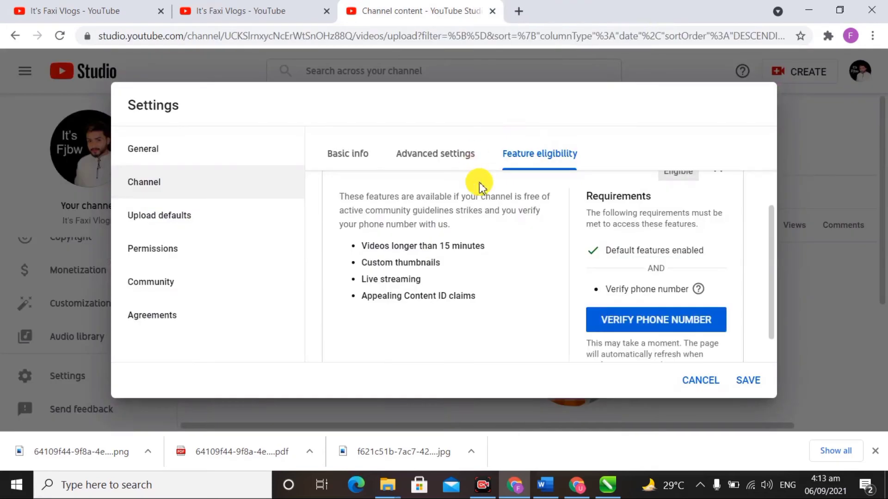
click(178, 218)
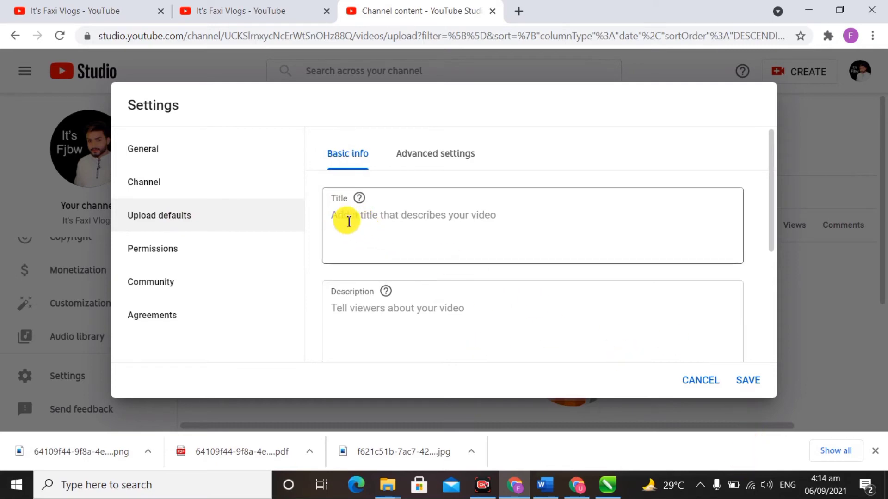
click(407, 221)
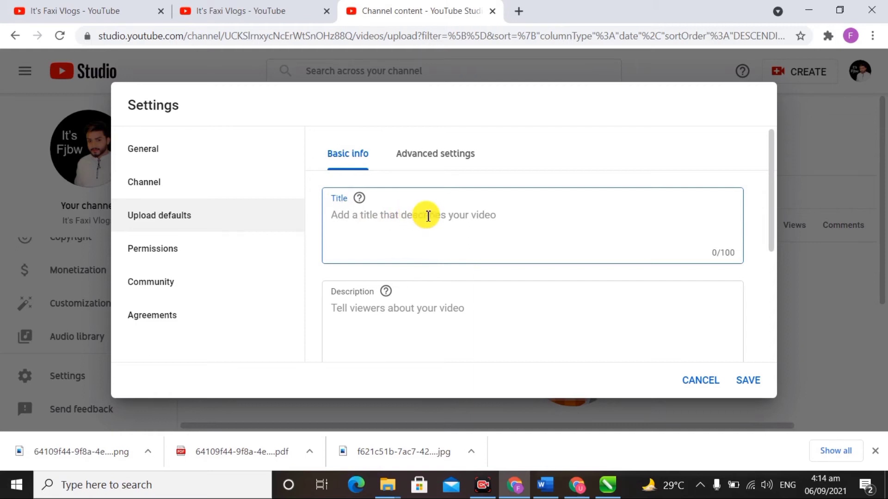
scroll(381, 223, down, 2)
click(388, 236)
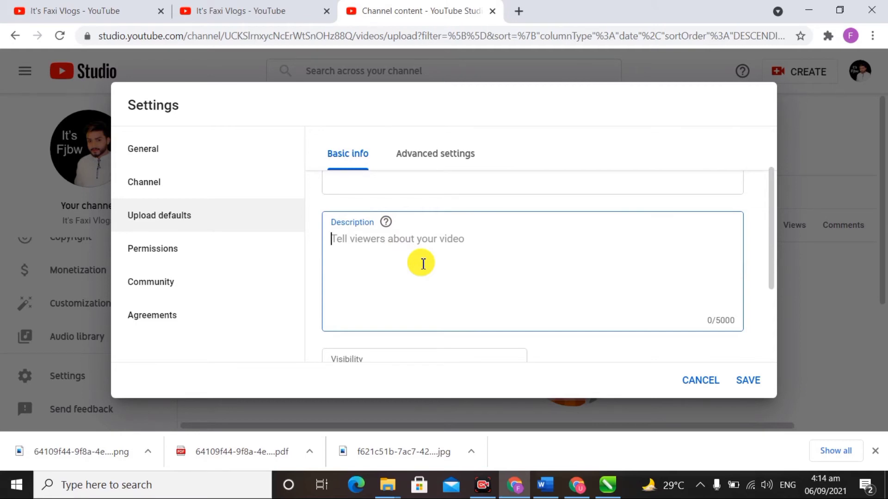
key(Return)
key(Return)
key(Return)
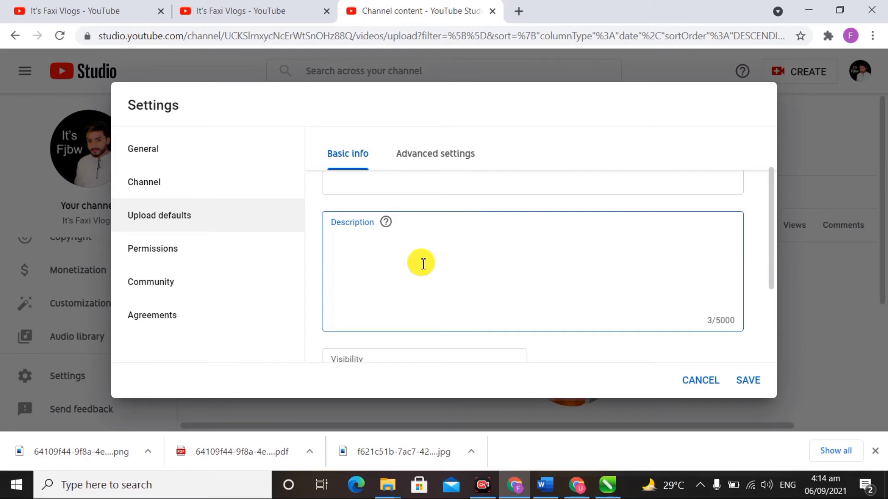
text(@It'sFaxiVlogs)
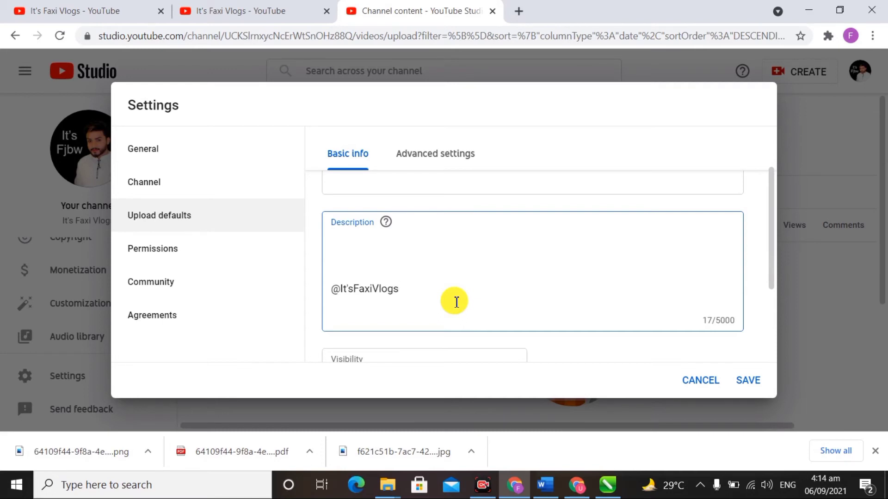
scroll(457, 302, down, 3)
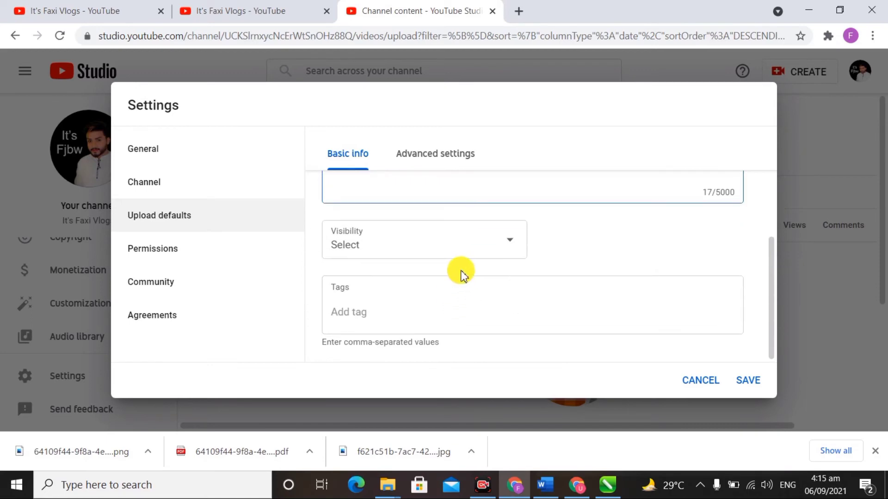
Step: Choose Unlisted as the default visibility for new uploads
scroll(486, 277, up, 2)
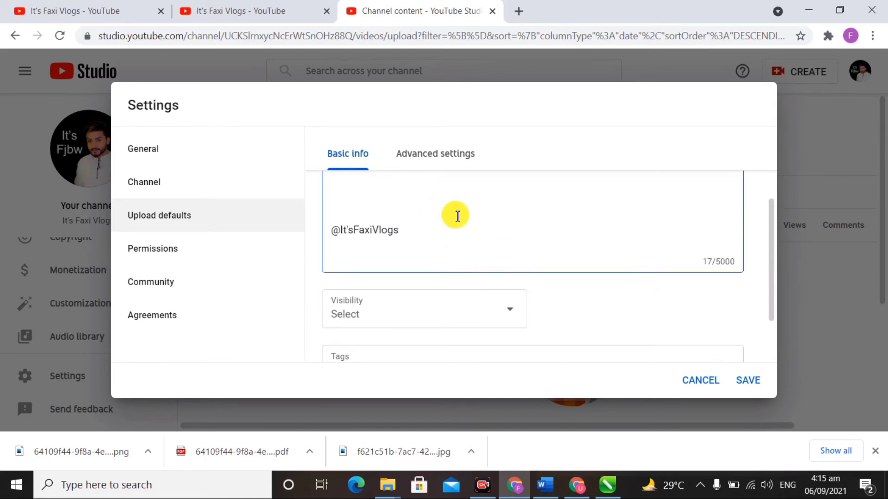
scroll(457, 214, down, 3)
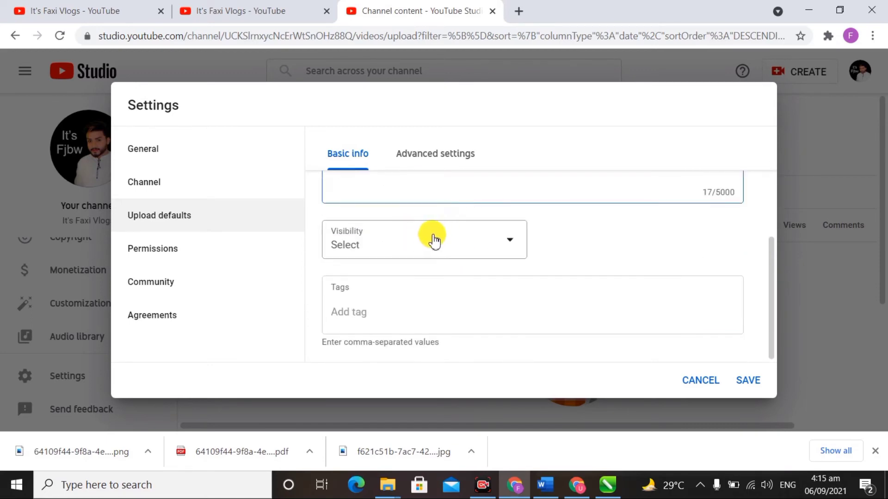
click(458, 239)
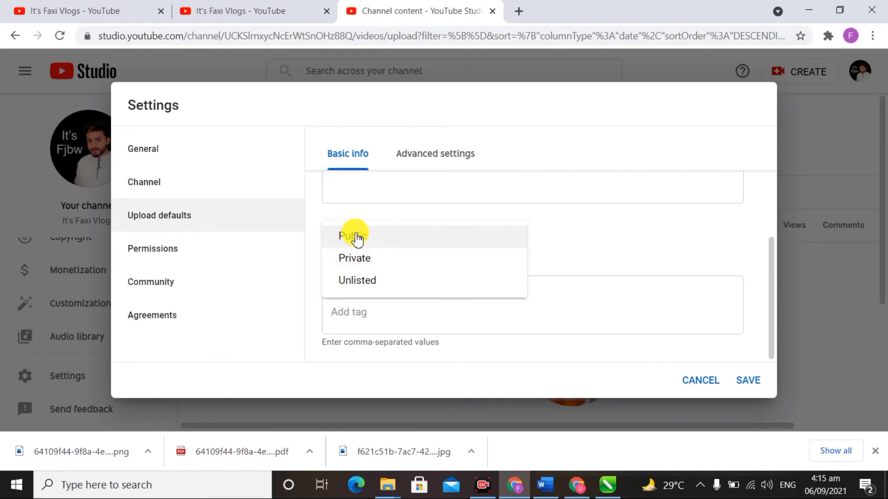
click(368, 283)
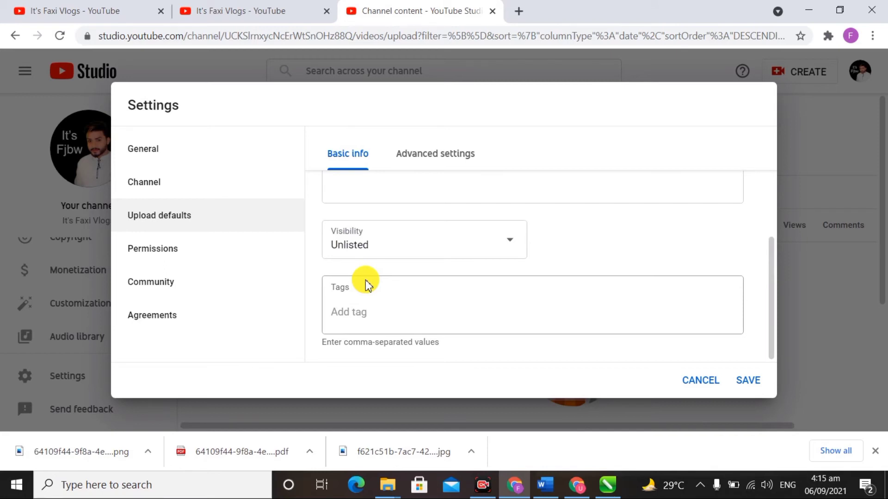
click(422, 245)
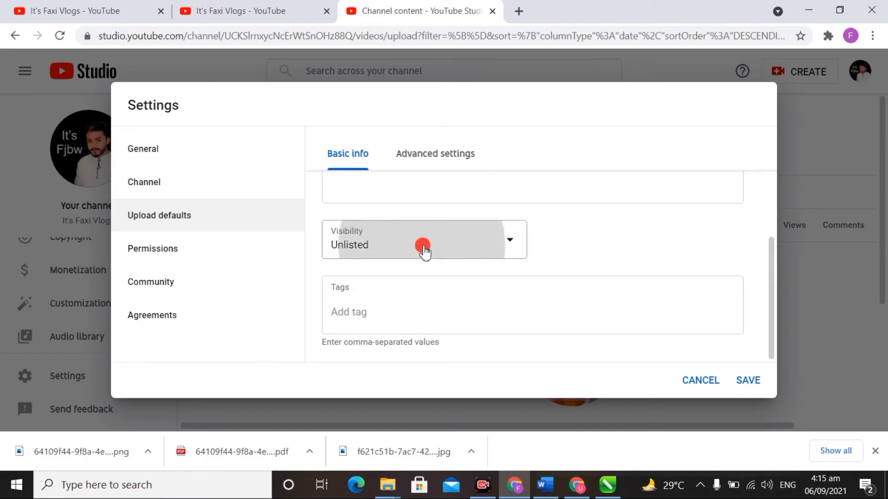
click(631, 246)
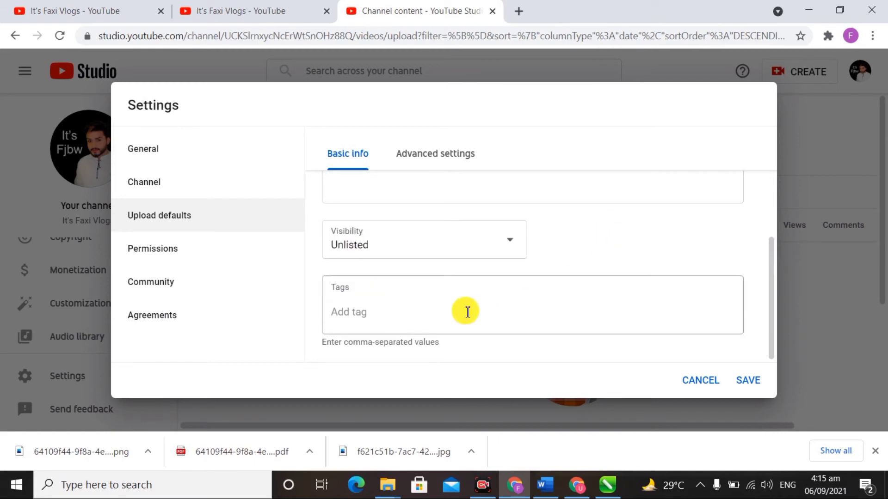
click(368, 313)
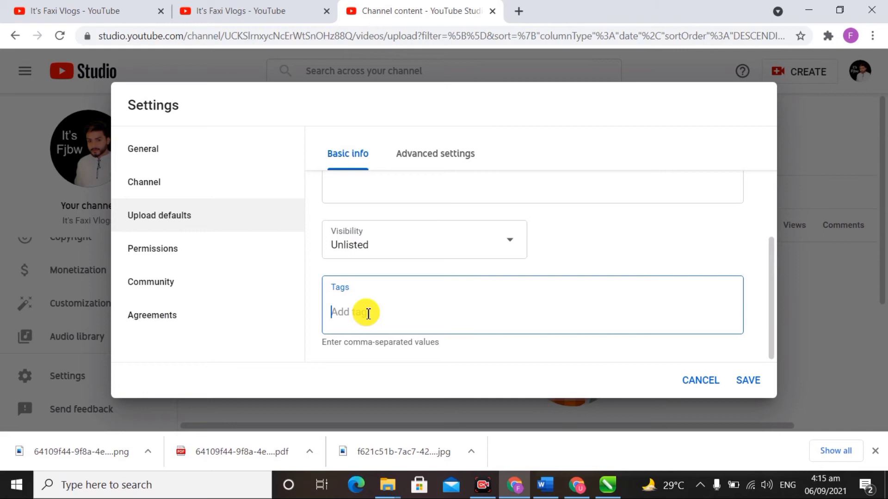
Step: Add #It'sfaxivlogs as a default upload tag, correcting a typo
text(#Its)
key(BackSpace)
text('sfaxivlogs)
click(570, 334)
click(547, 309)
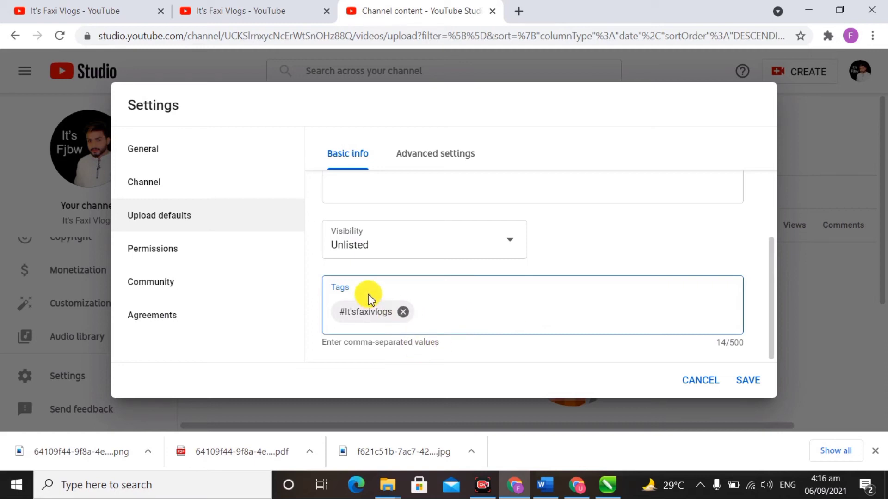
Step: In Advanced settings, try Creative Commons - Attribution, then revert to Standard YouTube License
click(444, 163)
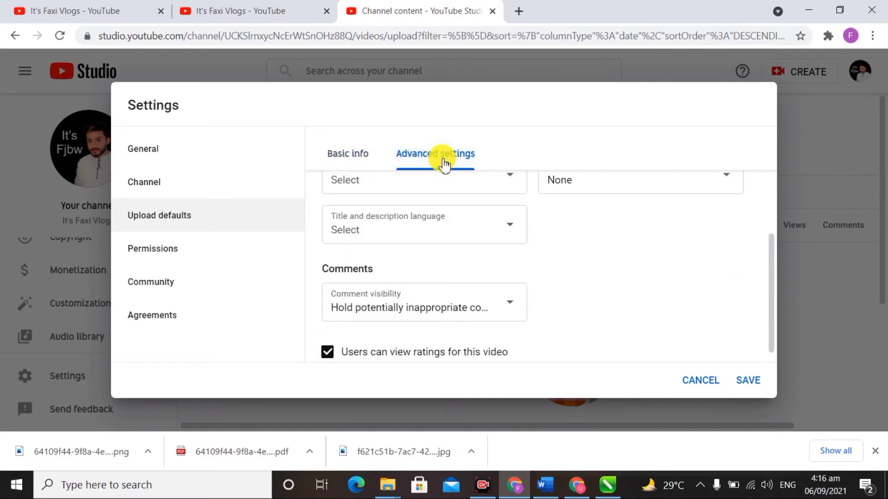
scroll(418, 259, up, 4)
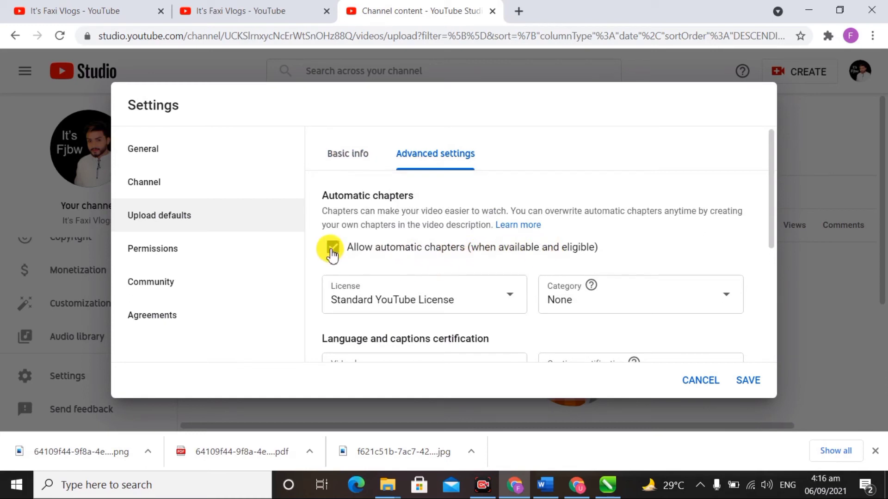
scroll(386, 273, down, 1)
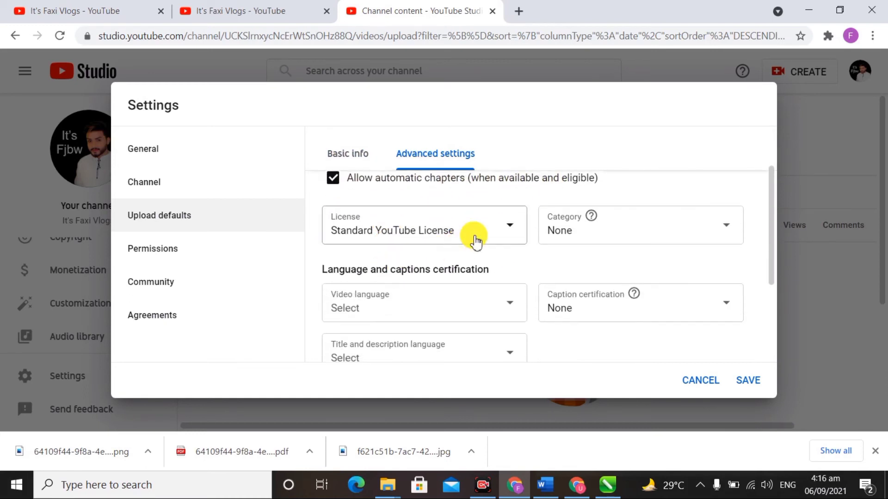
click(499, 228)
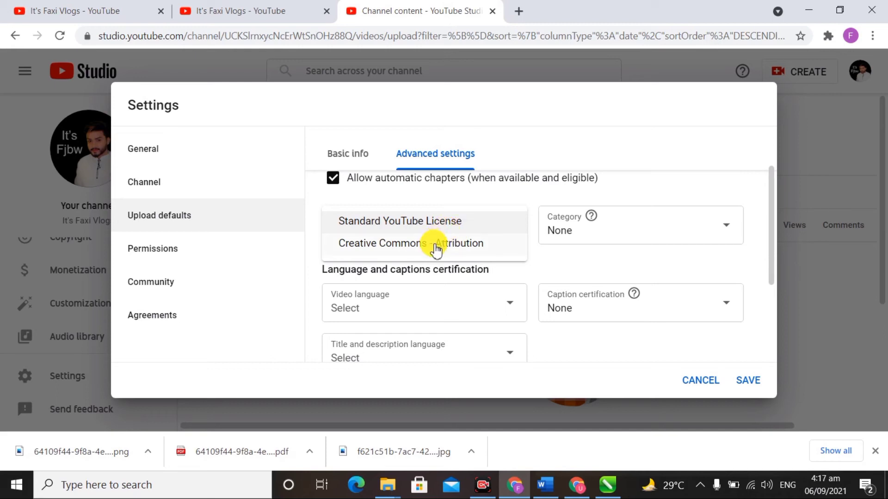
click(435, 247)
click(451, 231)
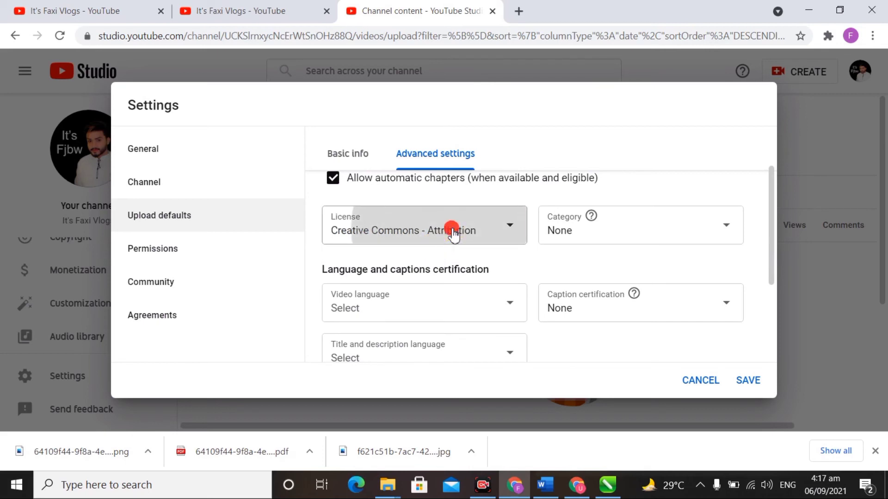
click(430, 222)
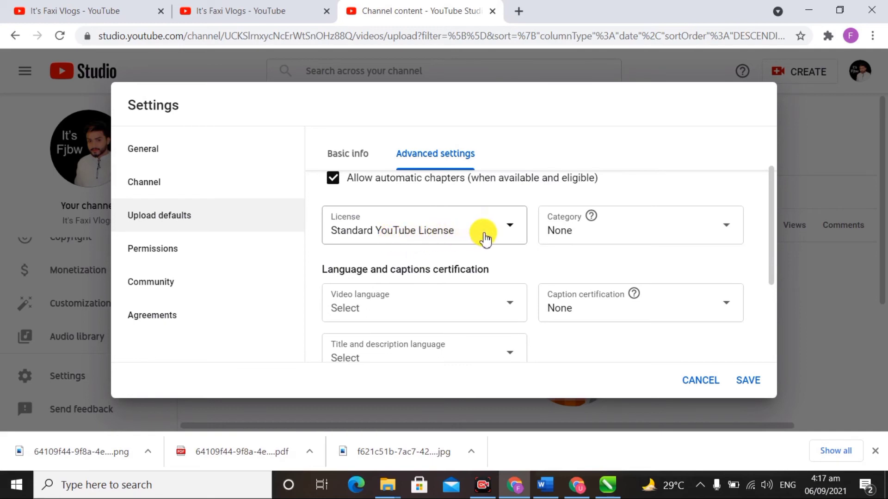
Step: Set the default upload category to People & Blogs
click(640, 240)
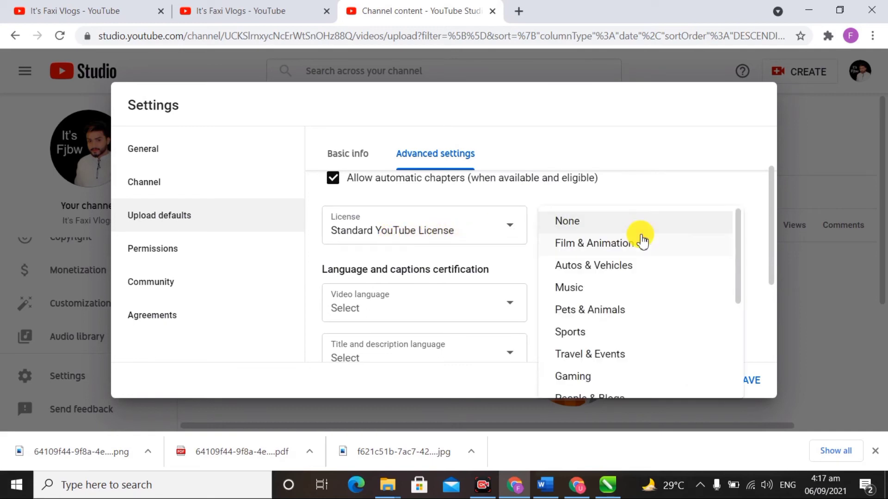
scroll(641, 240, down, 2)
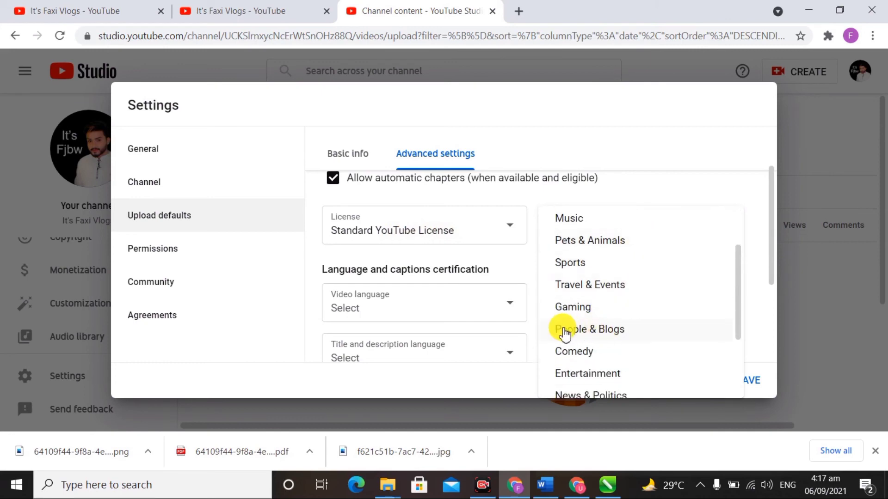
click(608, 331)
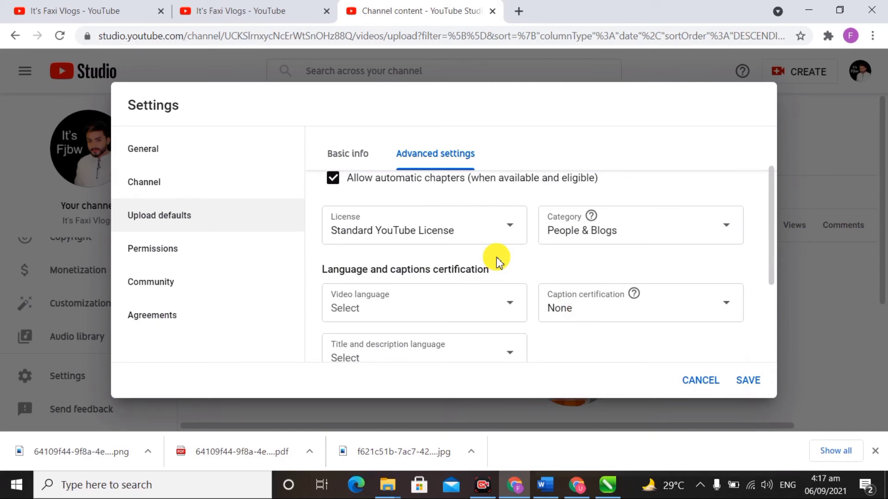
scroll(497, 261, down, 2)
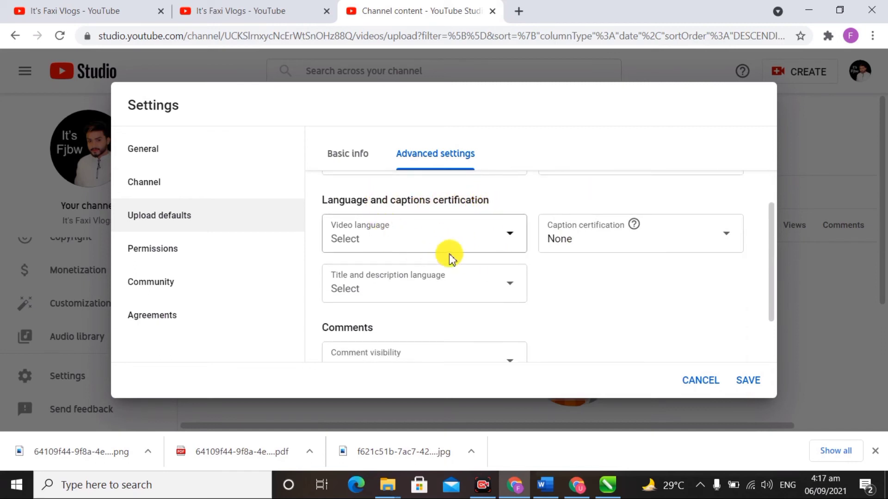
Step: Choose Urdu as the default video language for uploads
click(515, 242)
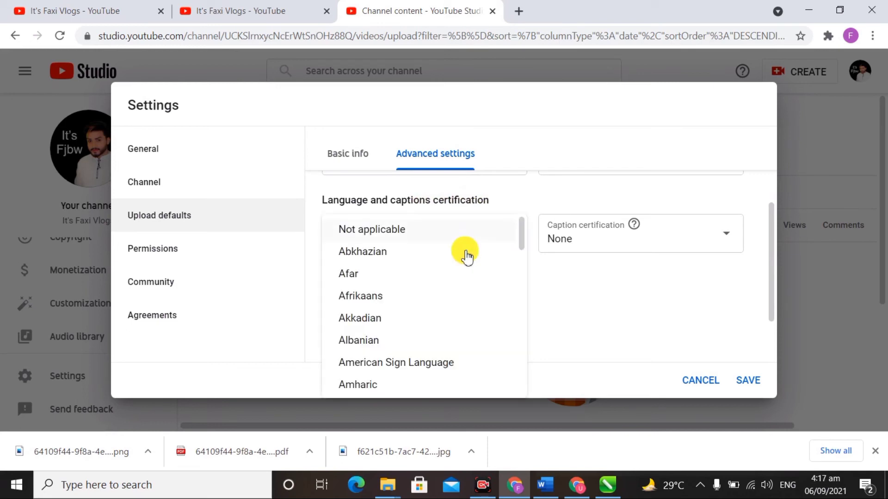
scroll(392, 304, down, 2)
scroll(392, 304, down, 9)
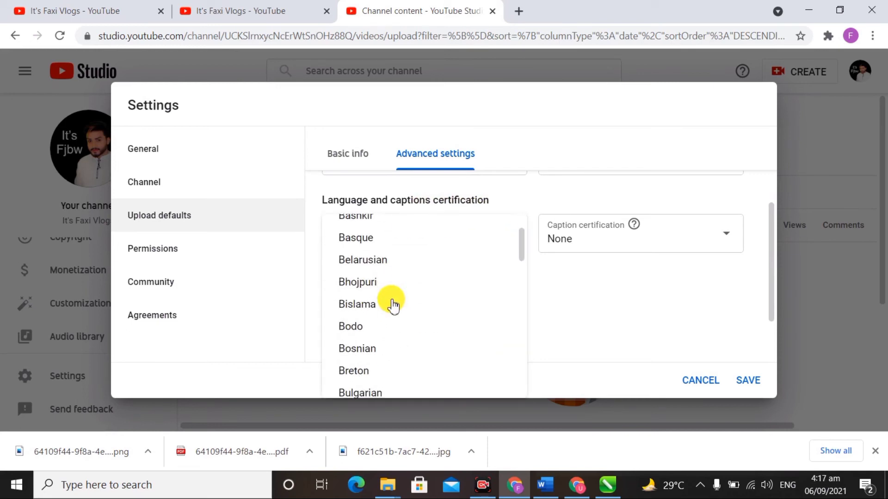
scroll(392, 304, down, 9)
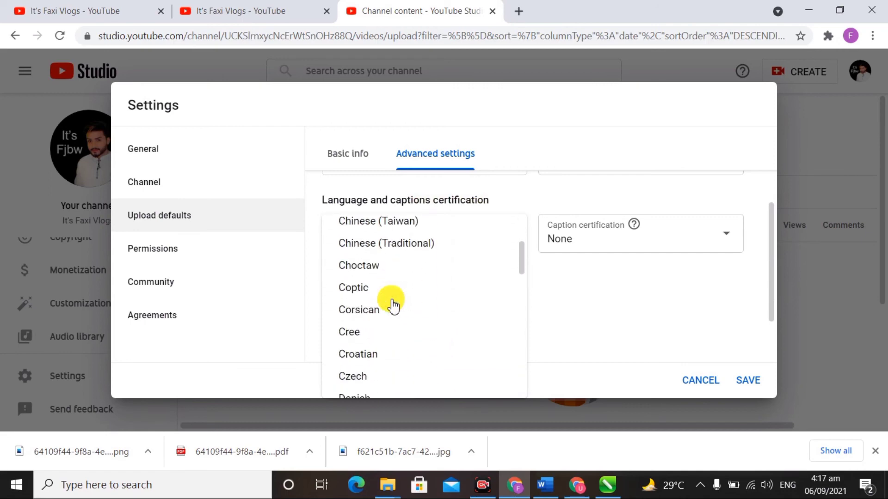
scroll(392, 304, down, 9)
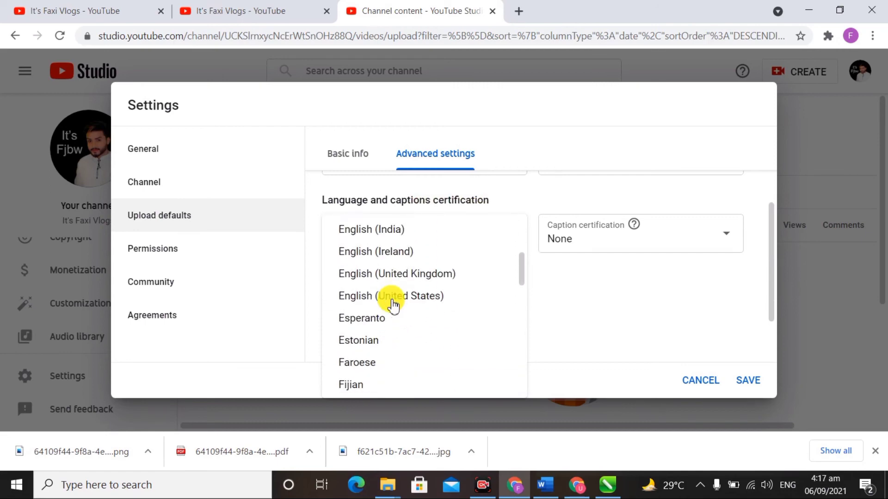
scroll(392, 304, down, 9)
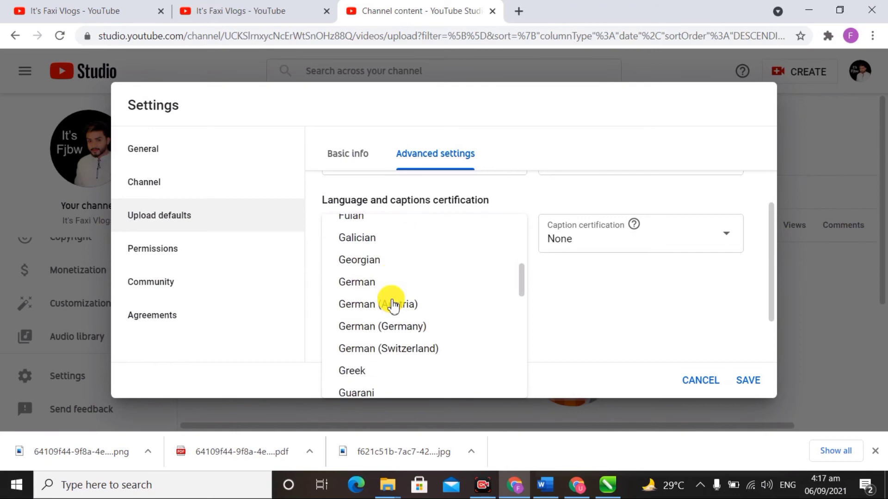
scroll(392, 304, down, 3)
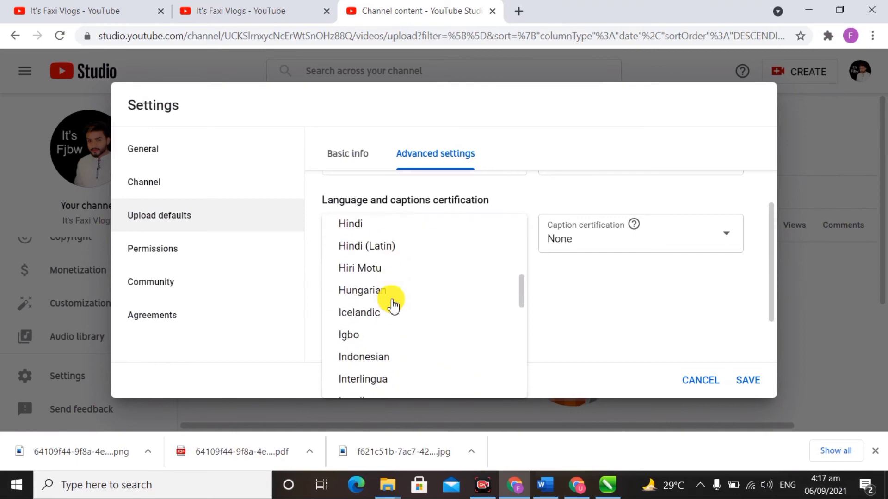
scroll(392, 305, down, 10)
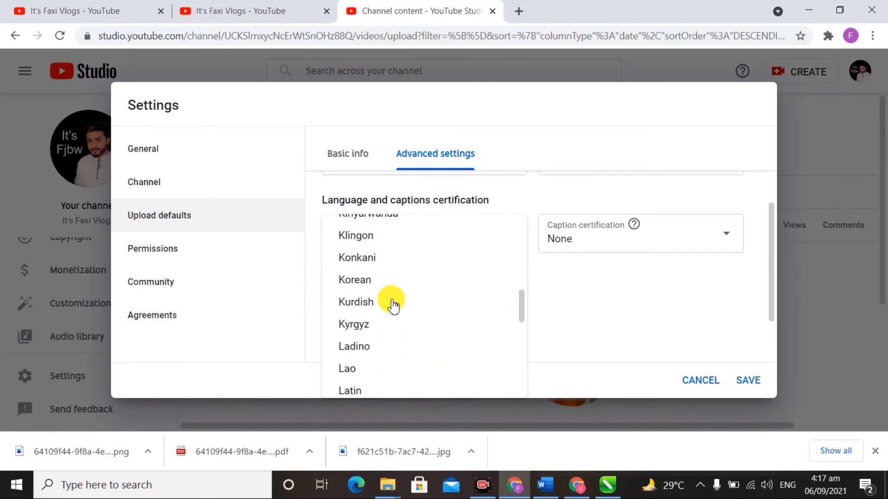
scroll(392, 305, down, 12)
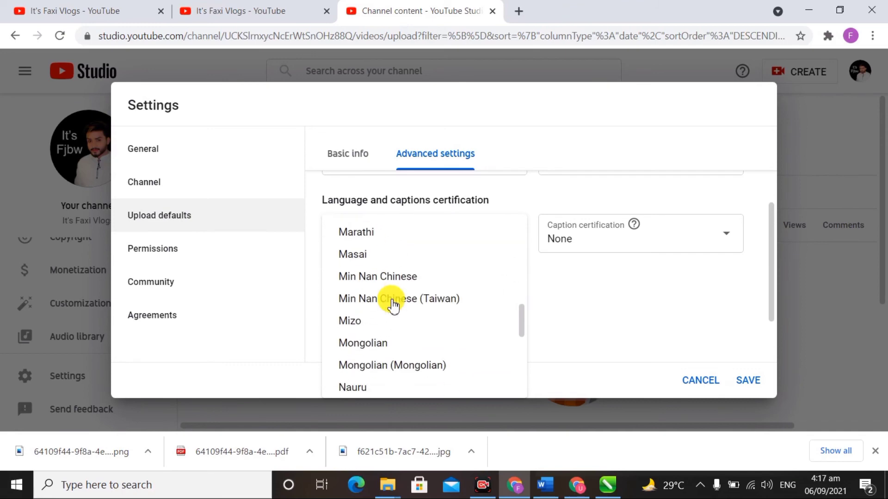
scroll(392, 304, down, 2)
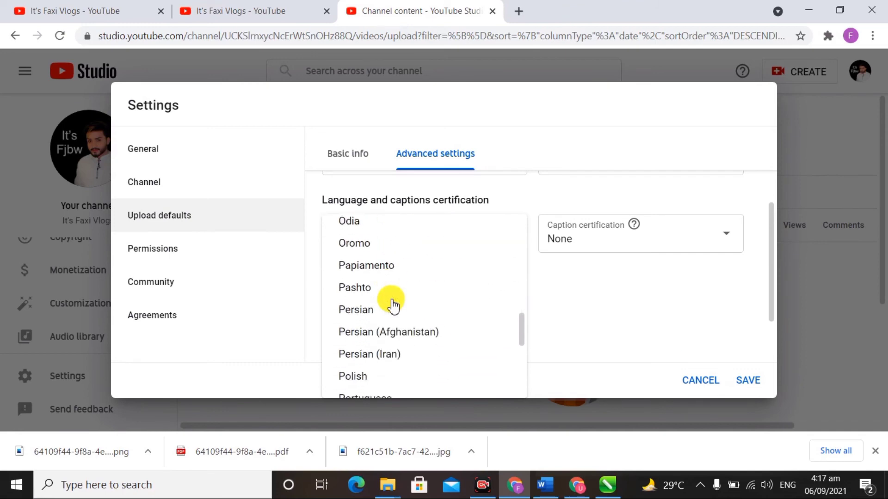
scroll(392, 304, down, 12)
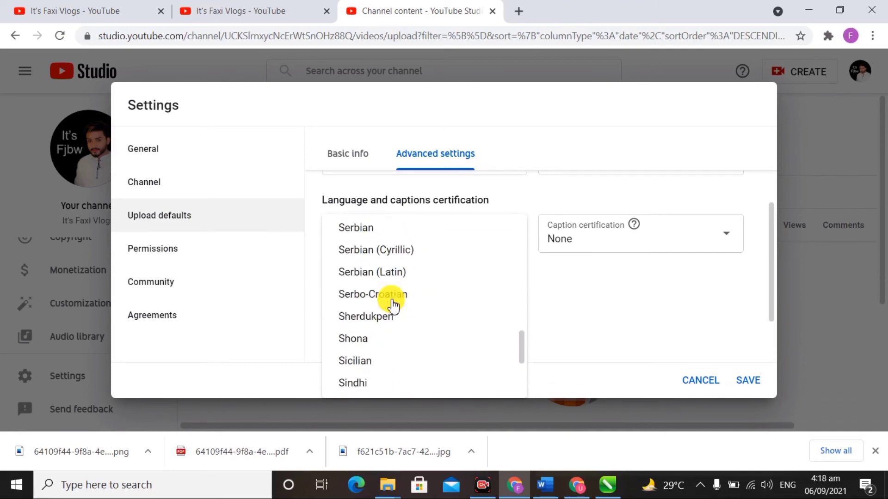
scroll(392, 304, down, 12)
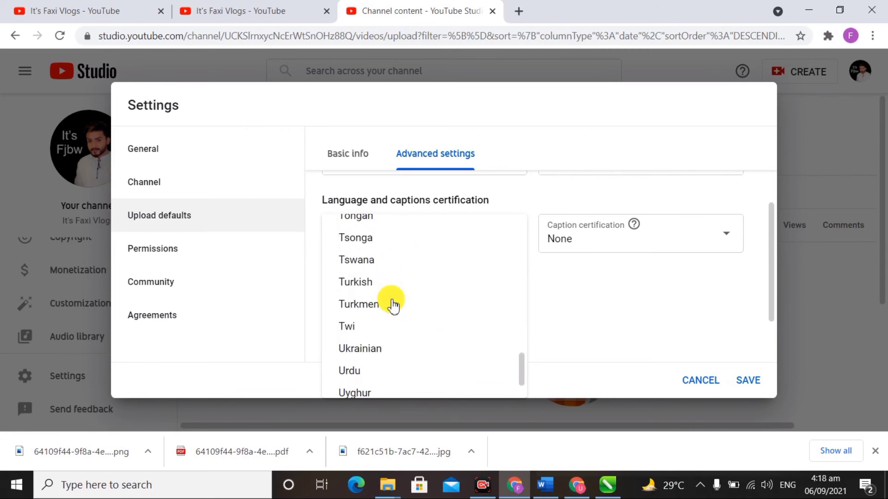
scroll(392, 304, down, 5)
scroll(392, 304, up, 4)
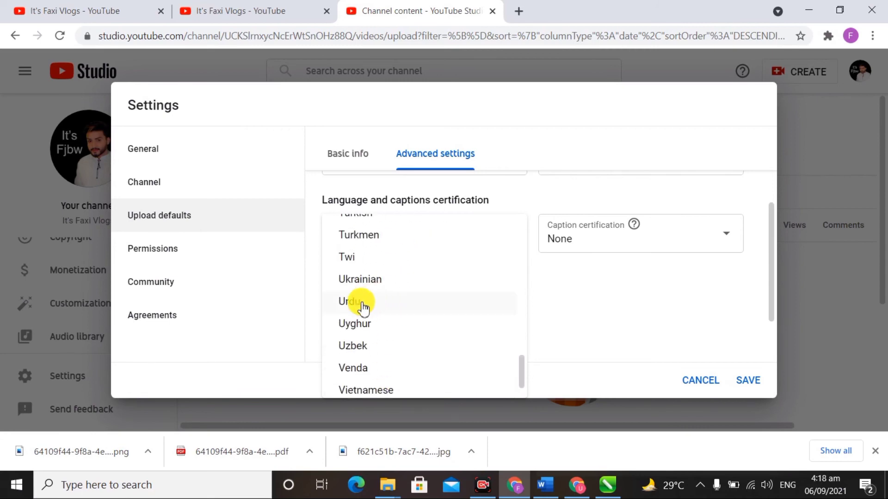
click(353, 303)
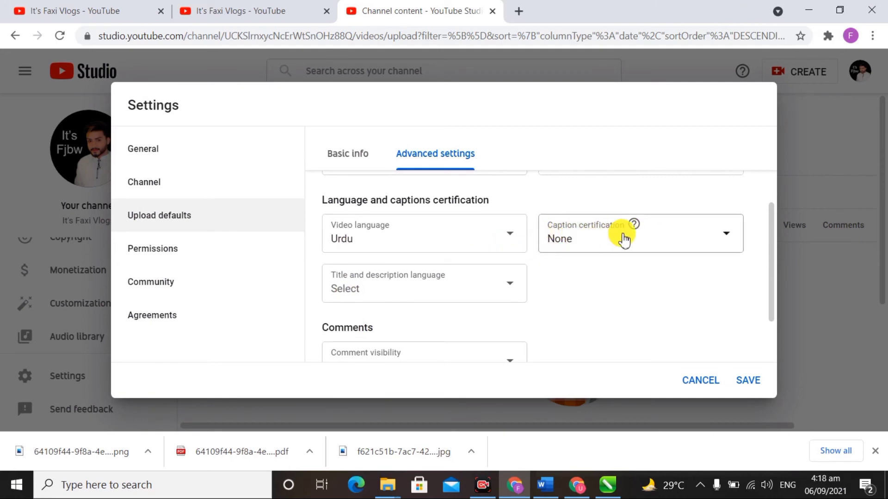
Step: Set caption certification to 'This content has never aired on television in the U.S.'
click(673, 248)
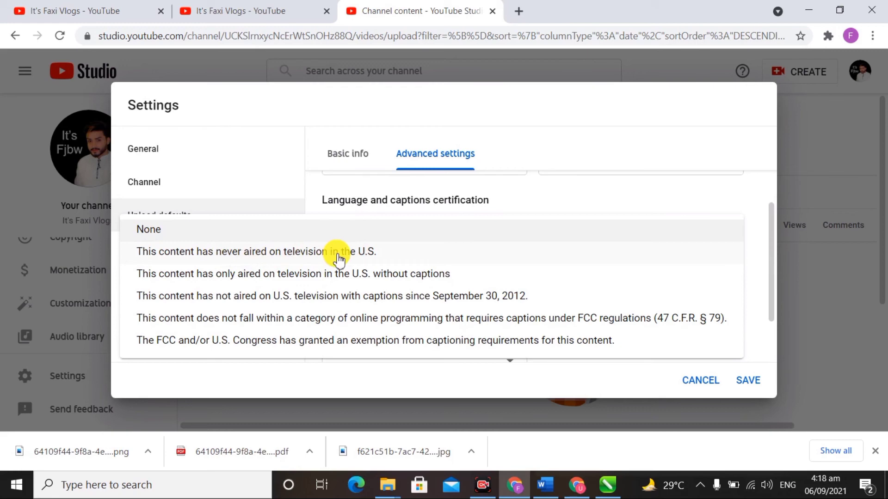
click(352, 252)
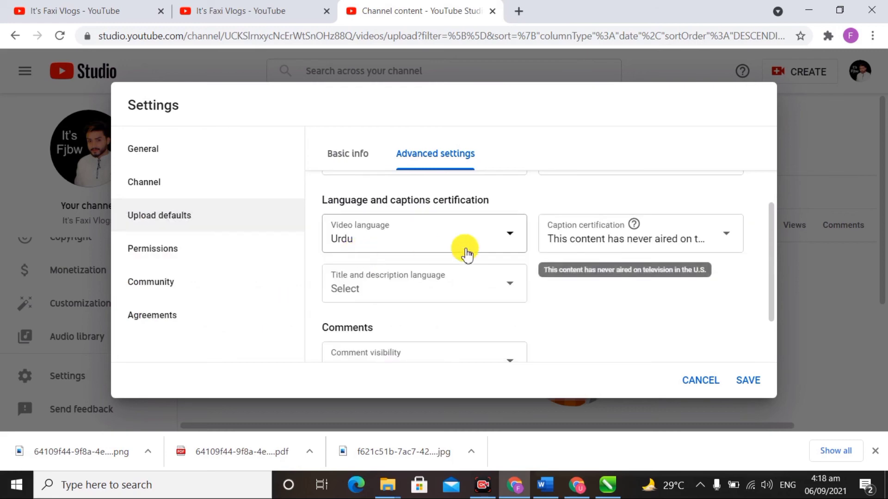
scroll(580, 281, down, 2)
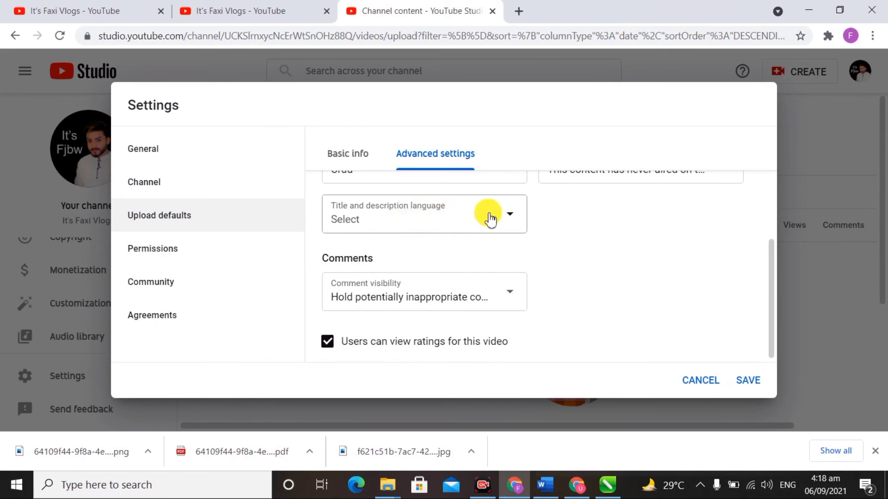
Step: Select English as the default title and description language
click(490, 219)
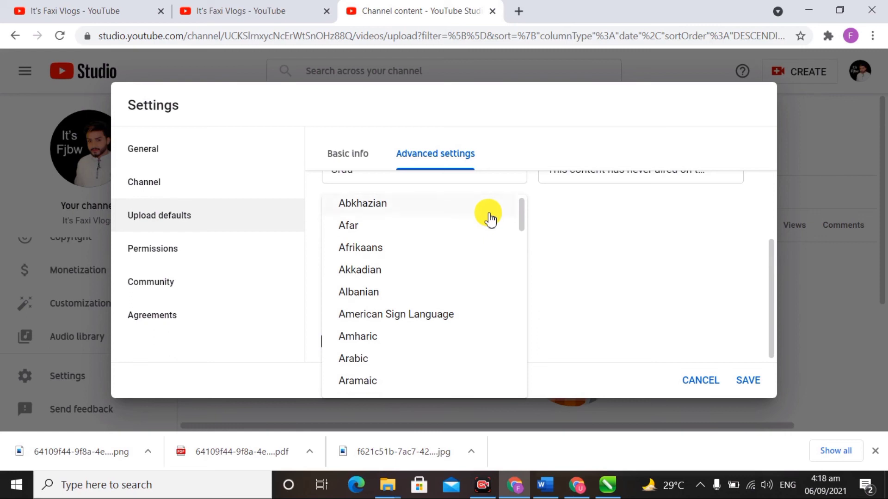
scroll(444, 266, down, 9)
scroll(445, 272, down, 13)
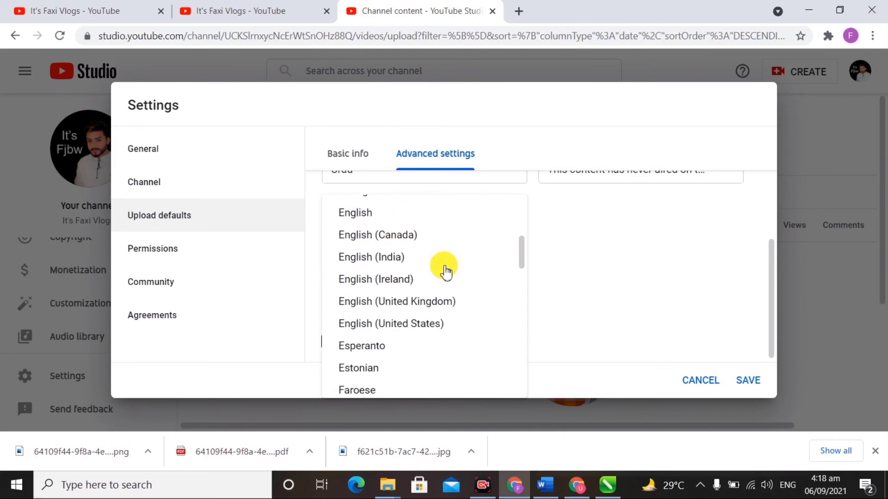
click(351, 213)
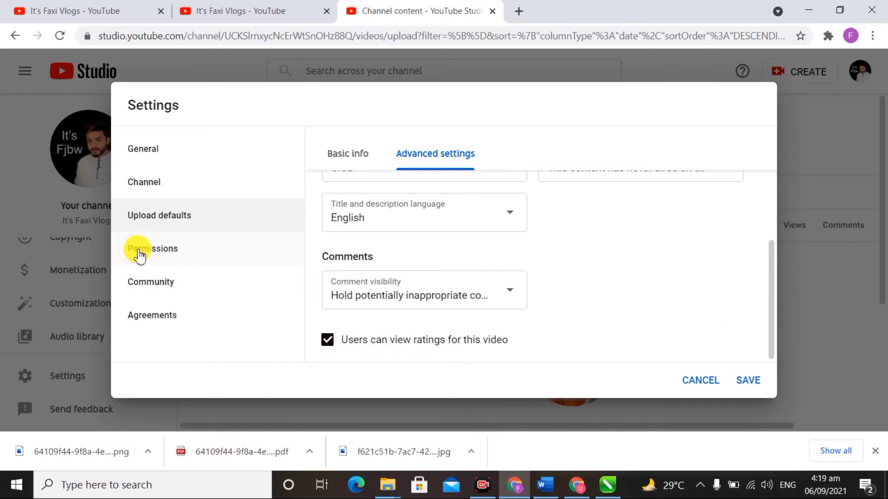
Step: Browse Permissions, Community, Channel and General settings, then save the changes
click(174, 253)
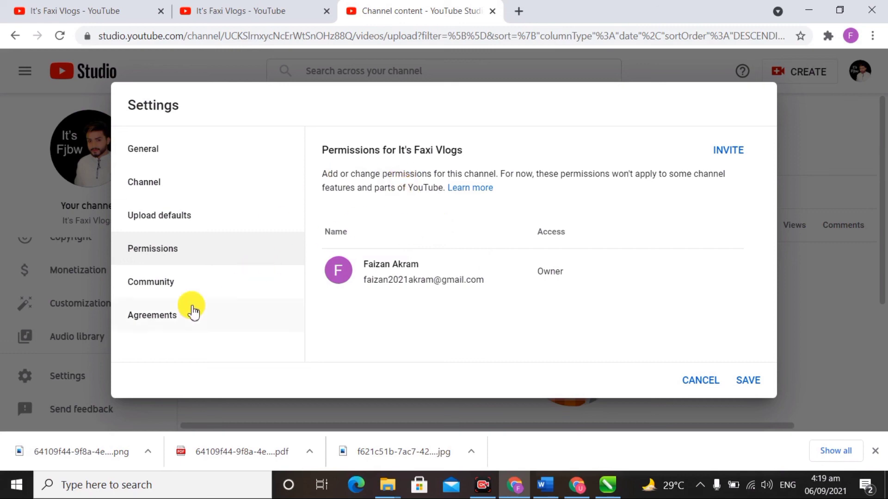
click(170, 289)
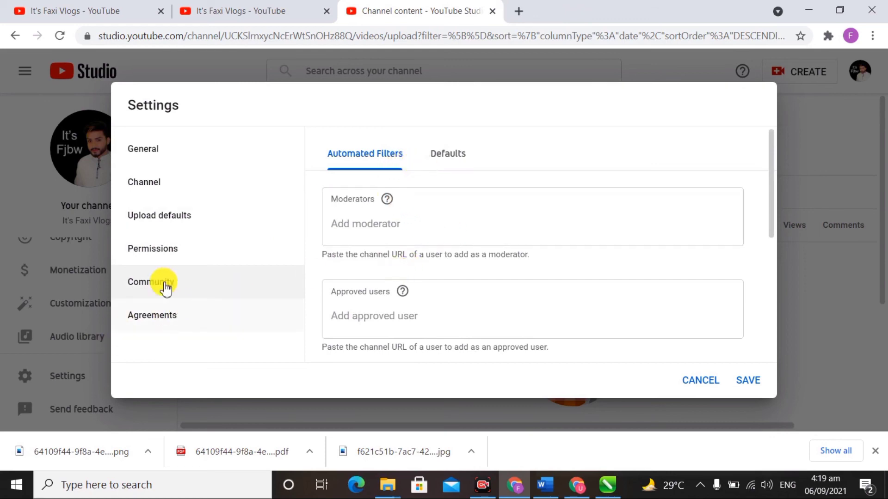
click(174, 251)
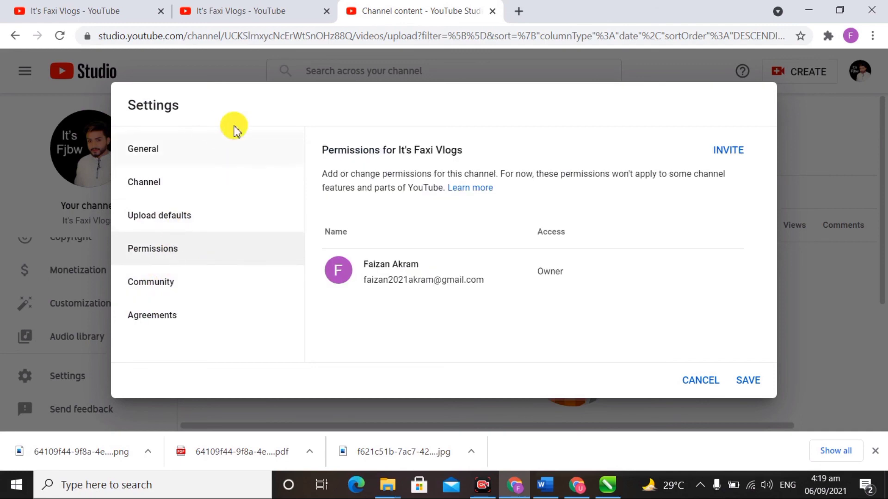
click(158, 184)
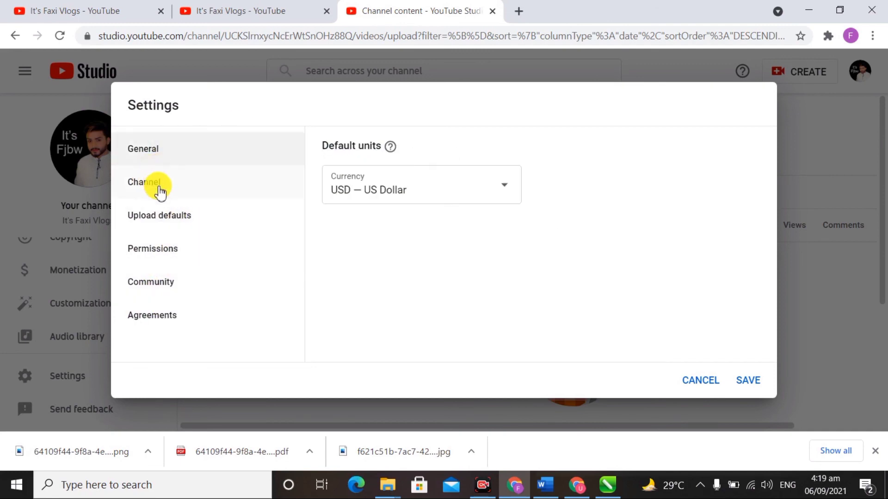
click(193, 218)
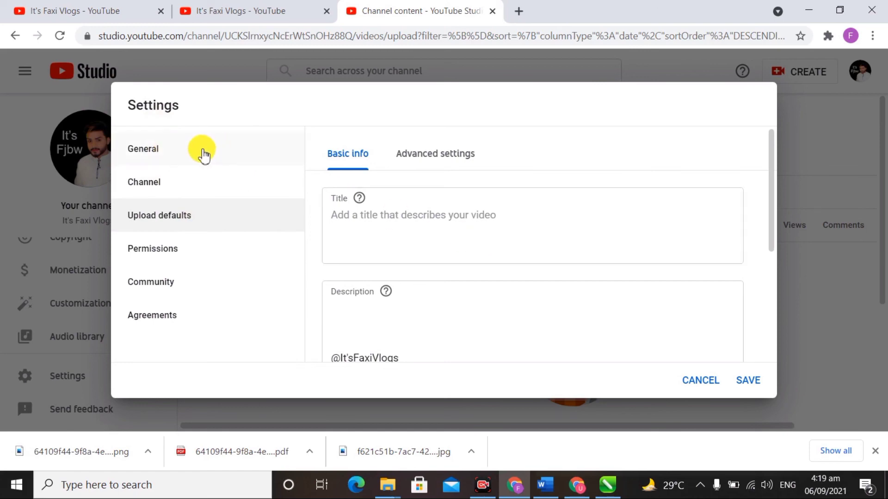
click(200, 148)
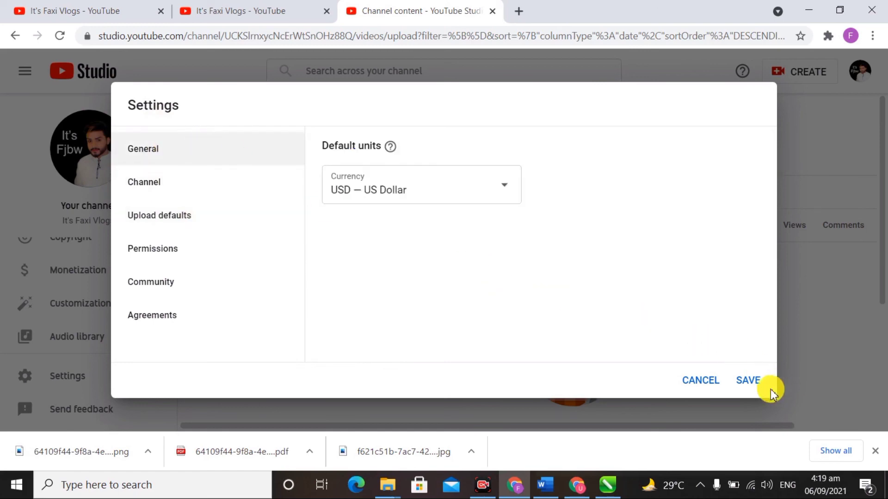
click(748, 383)
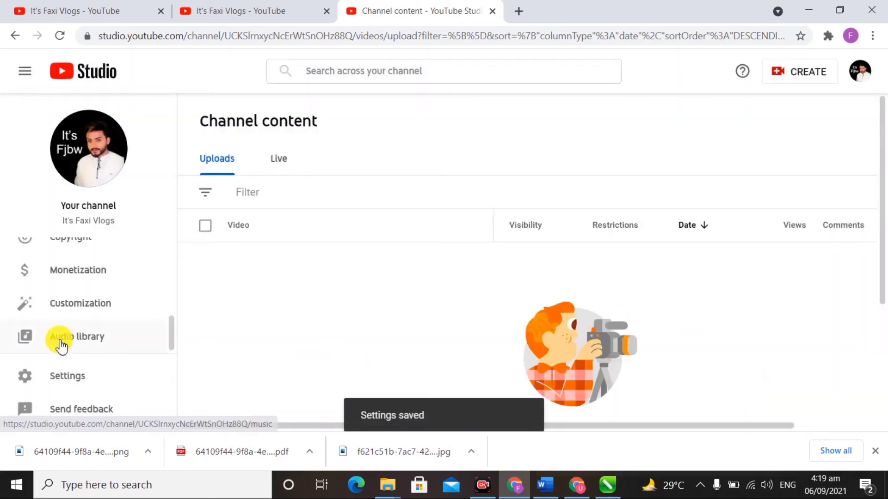
Step: Go to the It's Faxi Vlogs channel dashboard in YouTube Studio
scroll(63, 280, up, 4)
scroll(63, 280, up, 1)
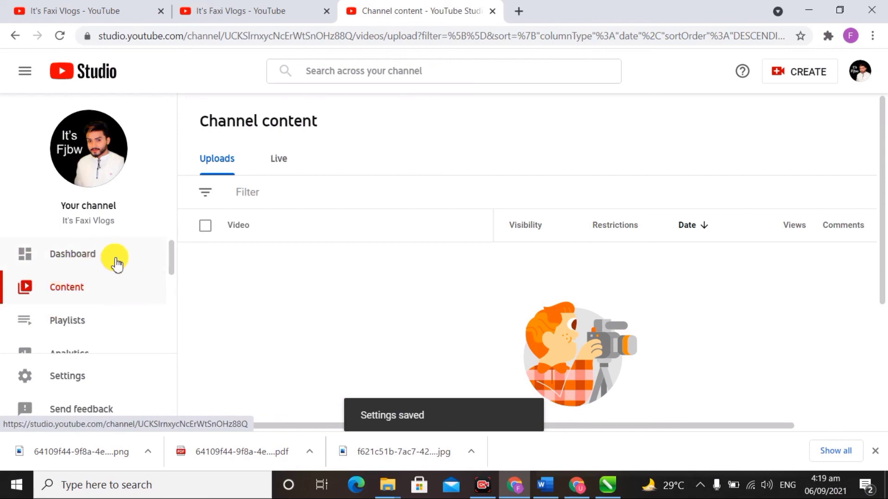
click(92, 262)
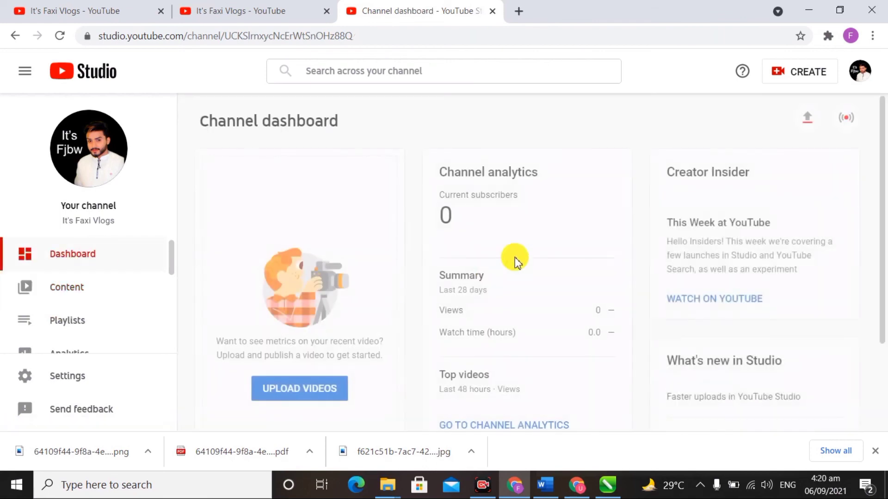
scroll(465, 192, down, 4)
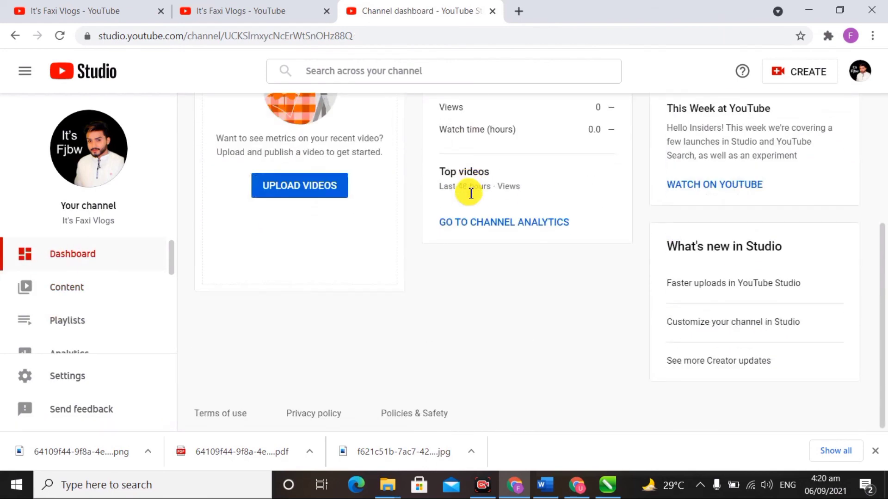
scroll(465, 192, up, 4)
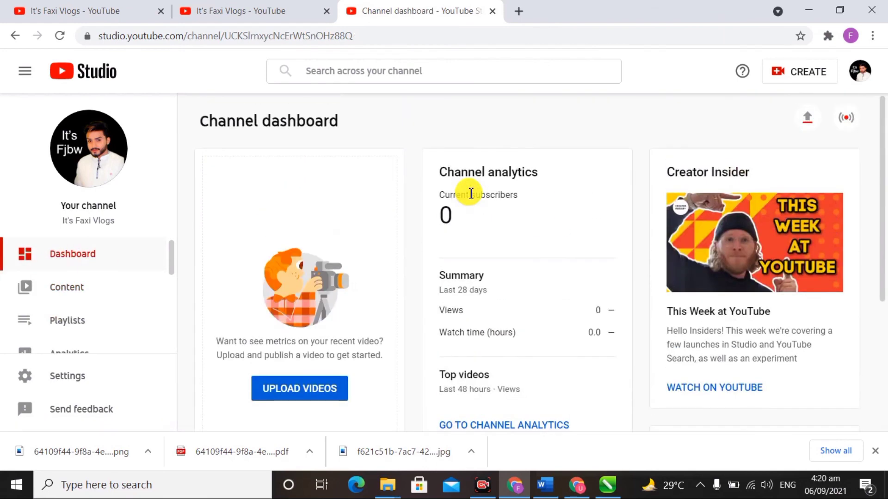
Step: Open the account menu from the avatar at the top right, leaving it open
click(859, 72)
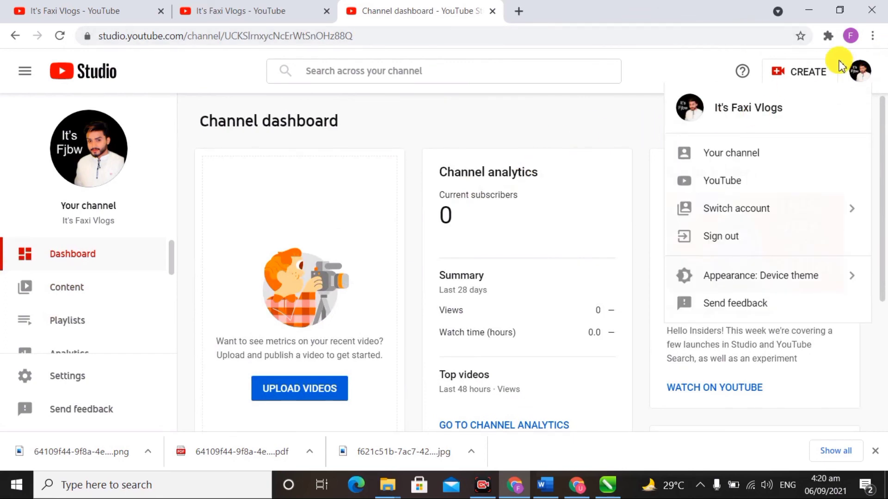
click(857, 72)
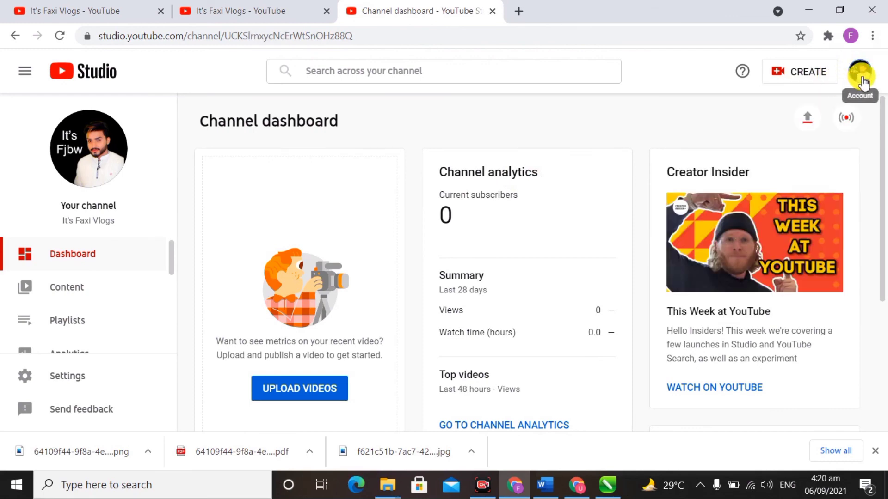
click(862, 82)
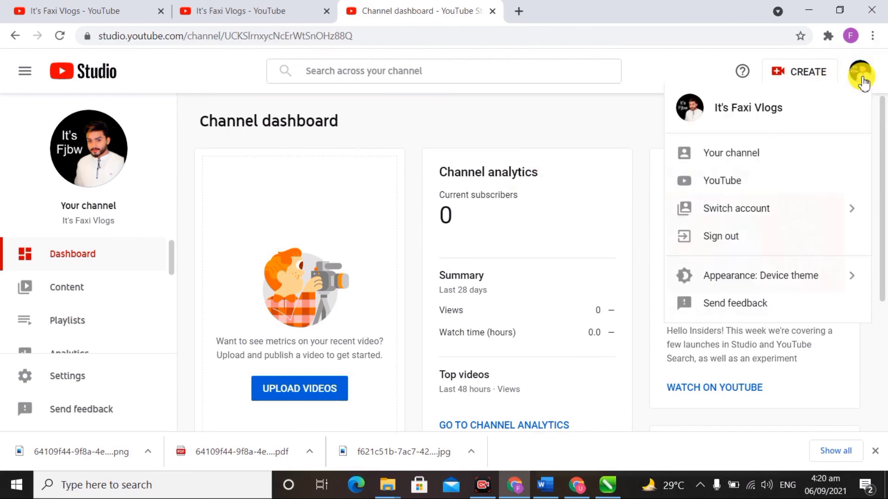
click(863, 82)
click(863, 83)
Step: Choose 'Your channel' to view the public It's Faxi Vlogs page with its banner, then scroll it
click(729, 164)
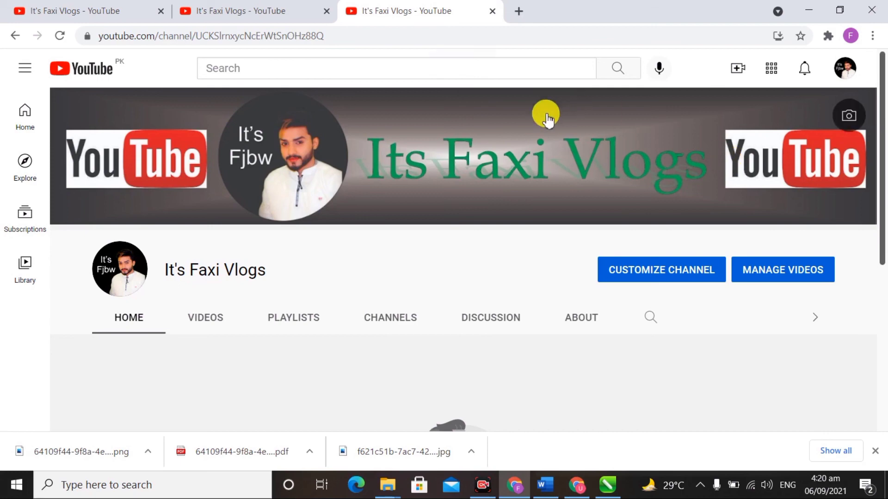
scroll(307, 213, down, 5)
scroll(307, 212, up, 5)
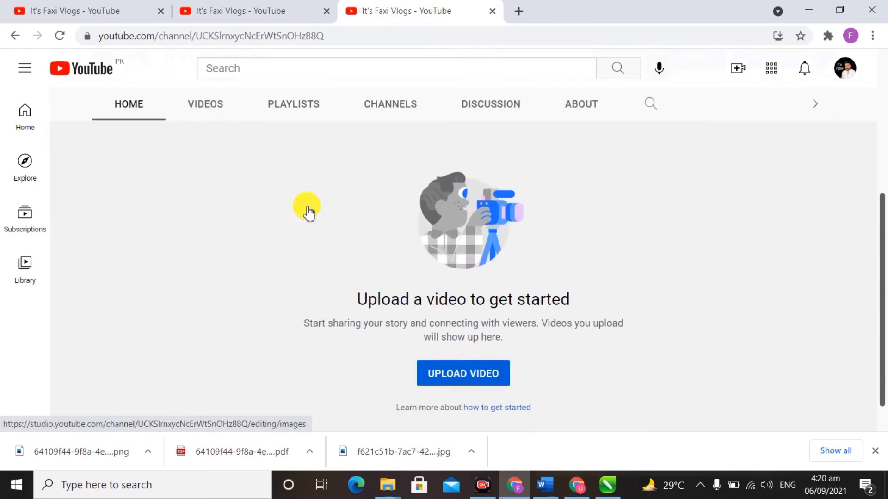